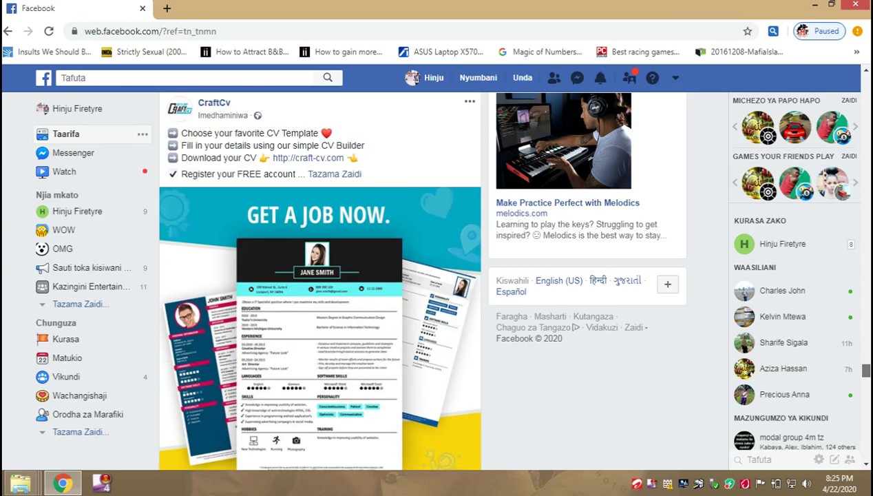
Look through the posts in the Facebook news feed and return to the home page.
{"action": "scroll", "coordinate": [320, 280], "scroll_direction": "down", "scroll_amount": 9}
{"action": "scroll", "coordinate": [319, 280], "scroll_direction": "up", "scroll_amount": 2}
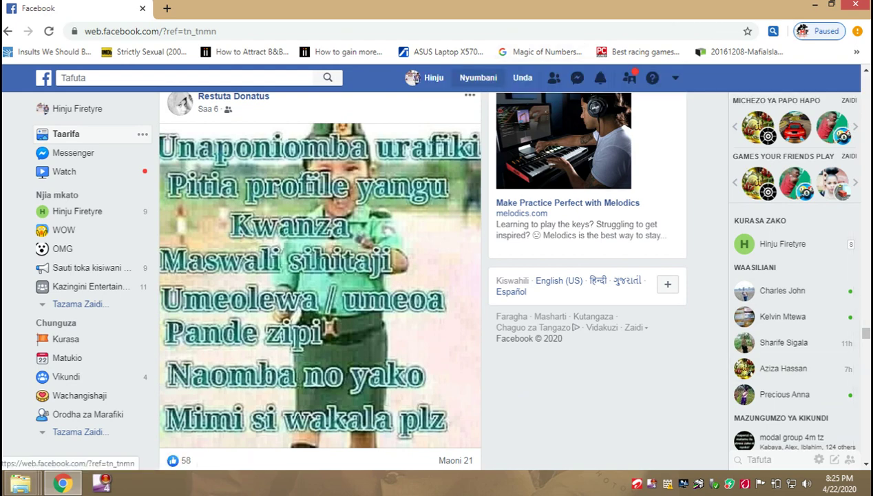
{"action": "left_click", "coordinate": [478, 78]}
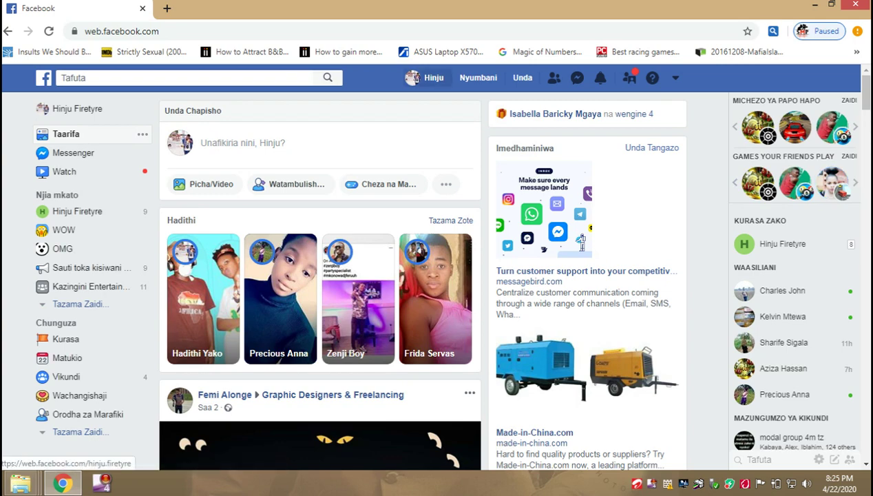
Open the account's own Facebook profile and look through its photos, details and timeline posts.
{"action": "left_click", "coordinate": [430, 78]}
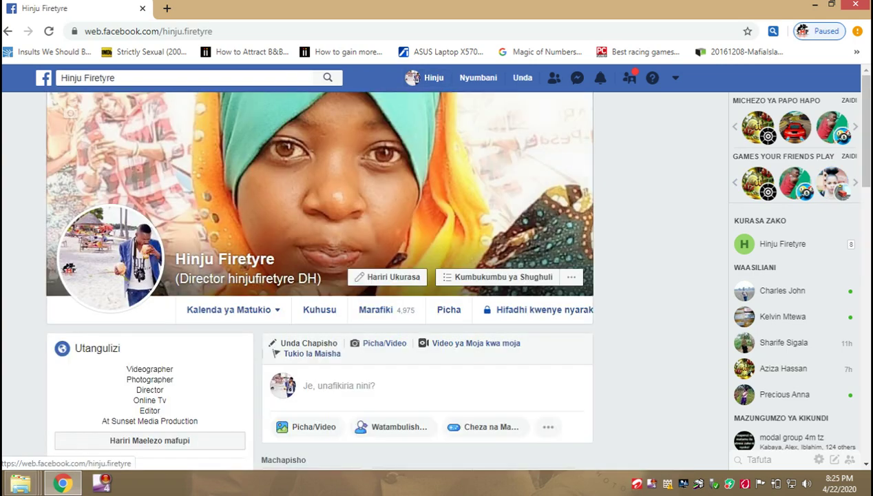
{"action": "scroll", "coordinate": [320, 275], "scroll_direction": "down", "scroll_amount": 8}
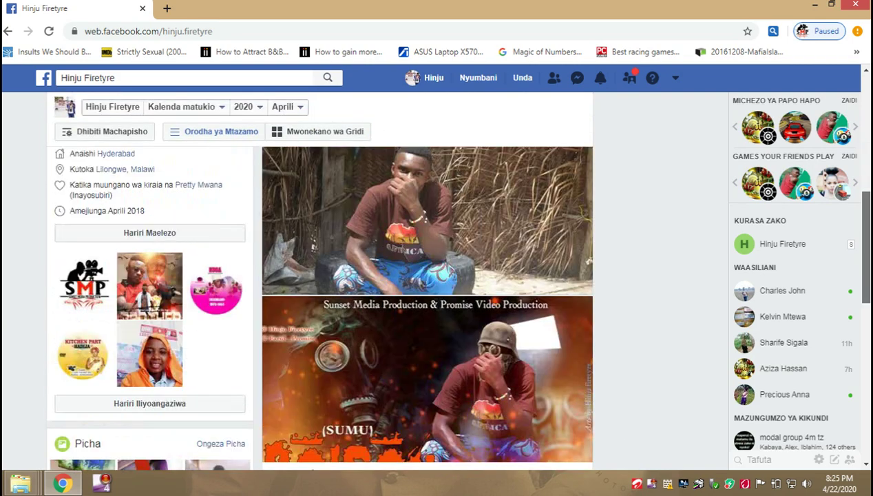
{"action": "scroll", "coordinate": [427, 309], "scroll_direction": "down", "scroll_amount": 2}
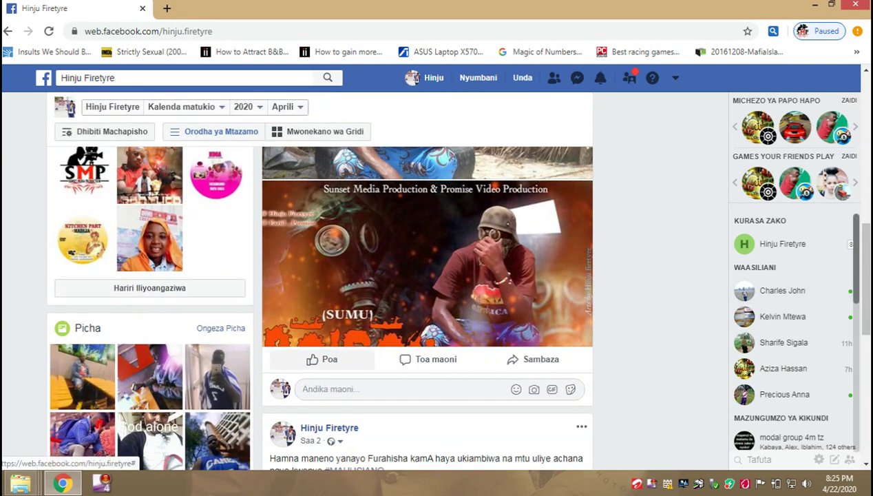
{"action": "scroll", "coordinate": [427, 310], "scroll_direction": "up", "scroll_amount": 3}
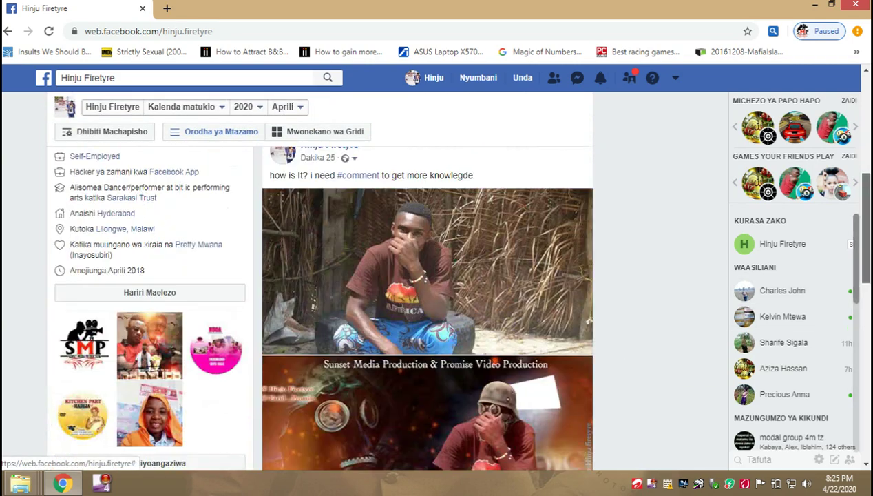
{"action": "scroll", "coordinate": [426, 310], "scroll_direction": "up", "scroll_amount": 2}
{"action": "scroll", "coordinate": [427, 310], "scroll_direction": "down", "scroll_amount": 4}
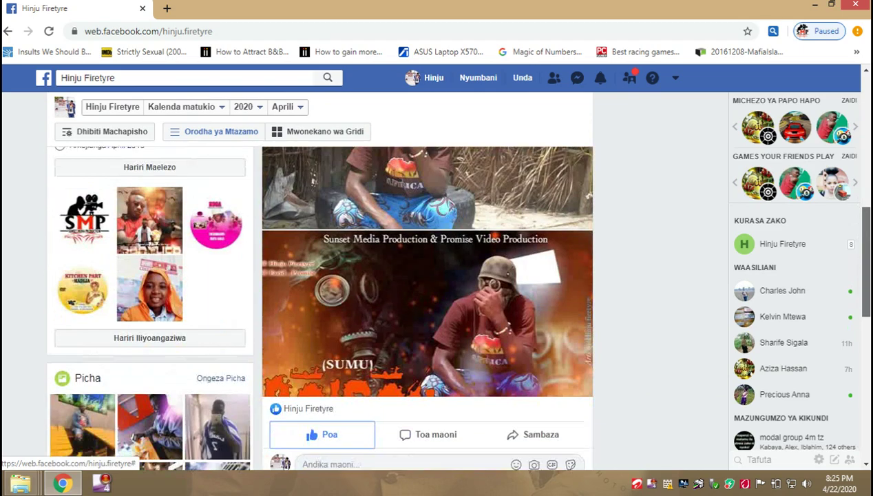
{"action": "scroll", "coordinate": [427, 310], "scroll_direction": "down", "scroll_amount": 10}
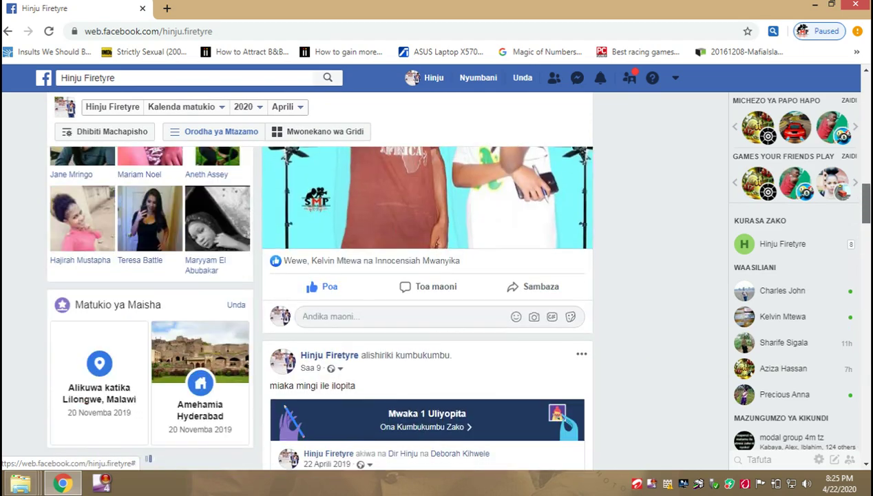
{"action": "scroll", "coordinate": [427, 310], "scroll_direction": "down", "scroll_amount": 12}
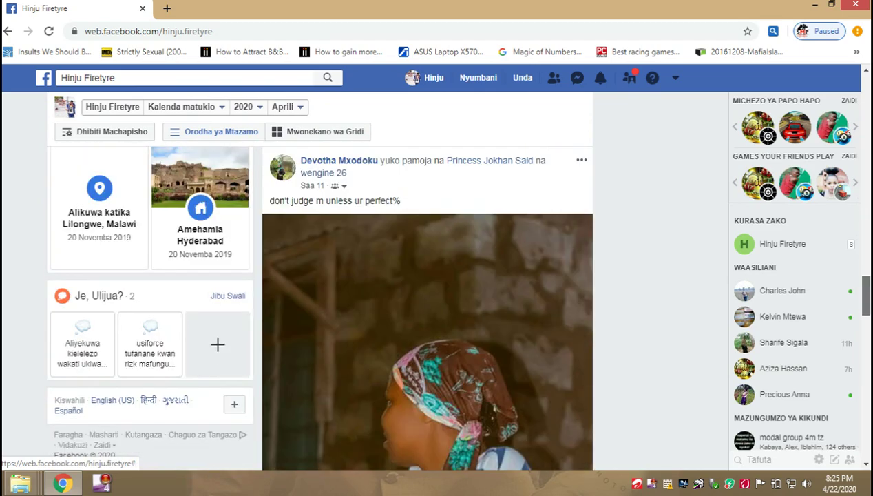
{"action": "scroll", "coordinate": [427, 310], "scroll_direction": "down", "scroll_amount": 5}
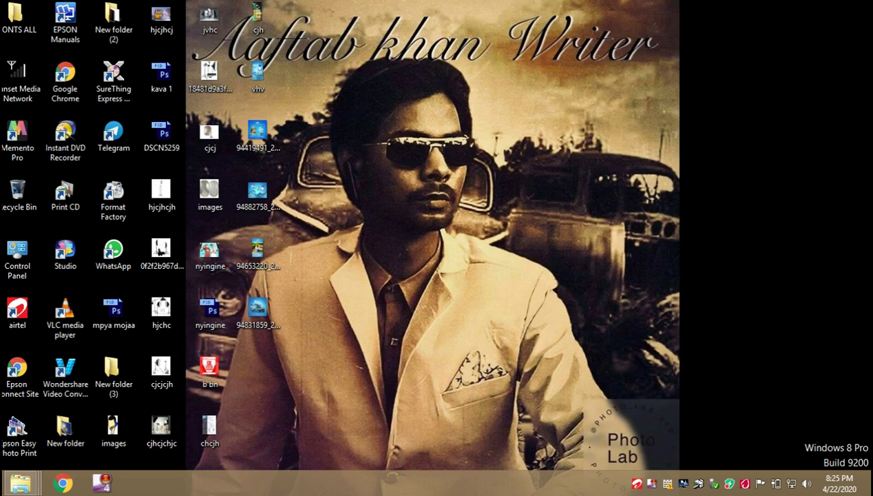
Switch to File Explorer and open the D: drive from Sunset Media Network on the desktop.
{"action": "double_click", "coordinate": [21, 81]}
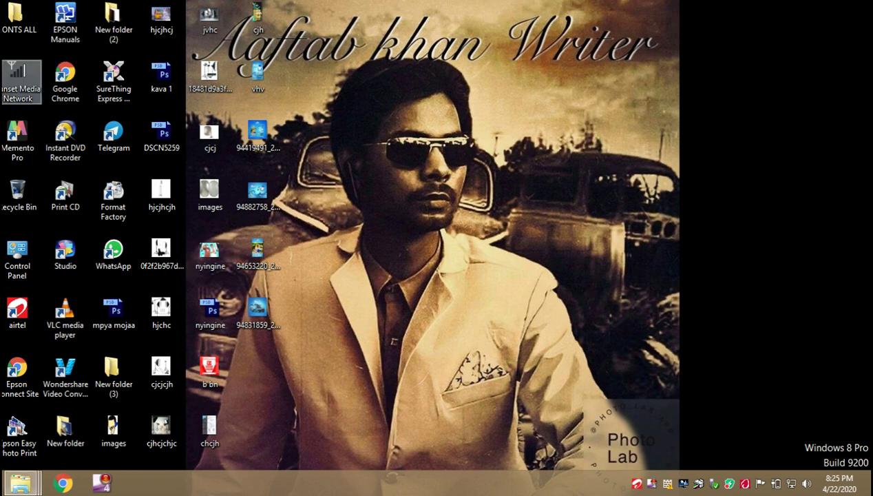
{"action": "left_click", "coordinate": [645, 143]}
{"action": "double_click", "coordinate": [645, 145]}
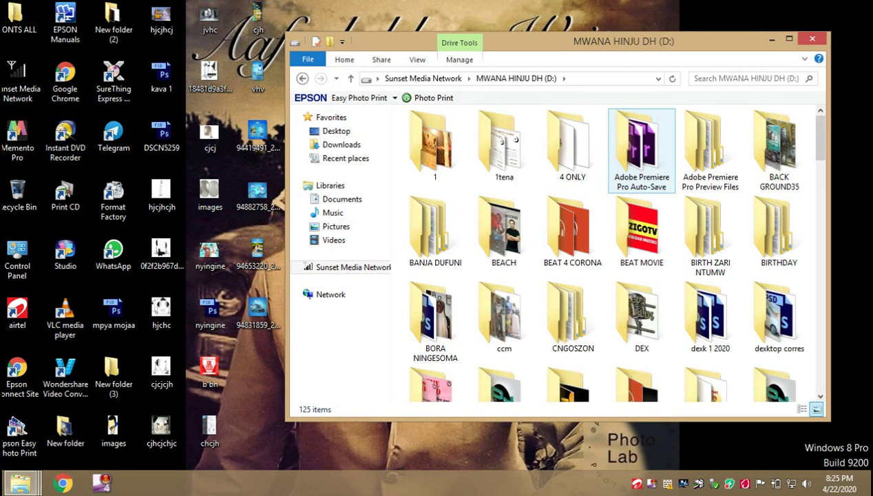
Find the kava PSD file among the drive's files and open it in Photoshop.
{"action": "left_click_drag", "start_coordinate": [820, 136], "coordinate": [819, 192]}
{"action": "scroll", "coordinate": [710, 148], "scroll_direction": "down", "scroll_amount": 15}
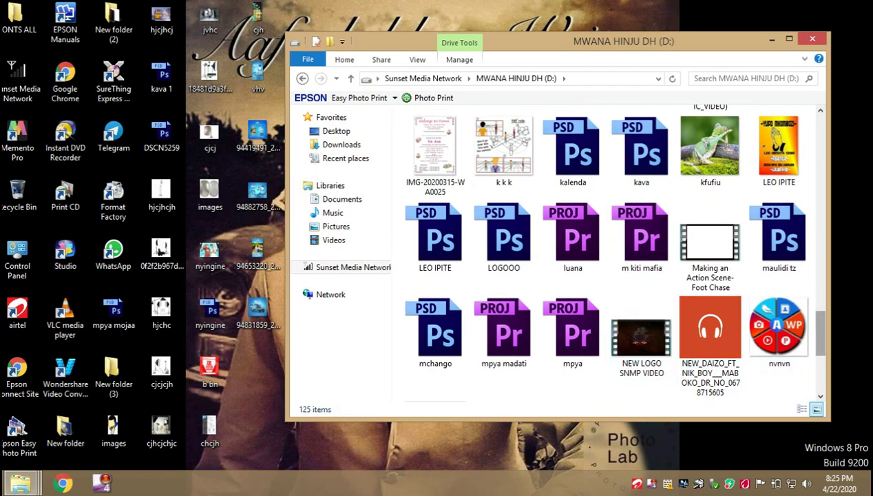
{"action": "scroll", "coordinate": [688, 329], "scroll_direction": "down", "scroll_amount": 3}
{"action": "scroll", "coordinate": [688, 329], "scroll_direction": "up", "scroll_amount": 10}
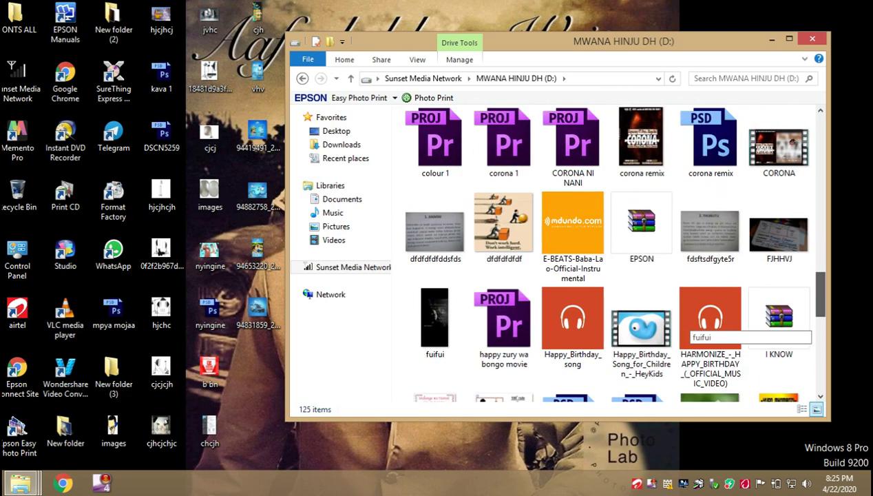
{"action": "scroll", "coordinate": [688, 329], "scroll_direction": "up", "scroll_amount": 1}
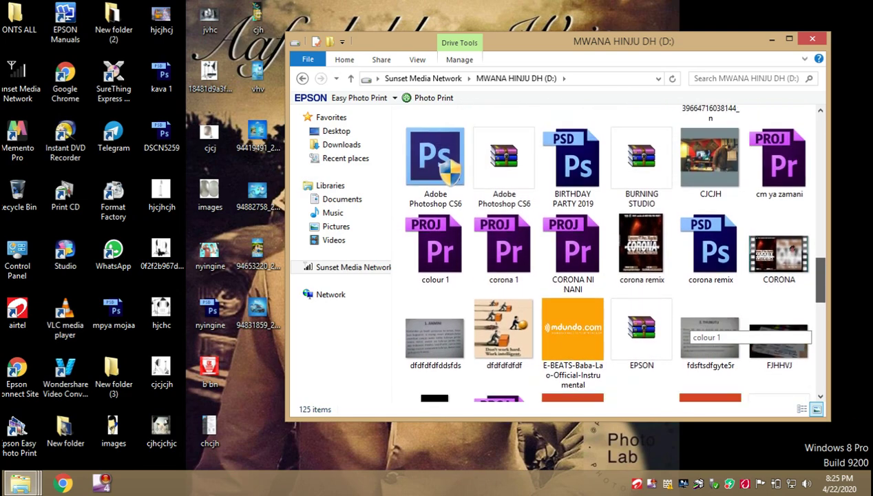
{"action": "scroll", "coordinate": [689, 329], "scroll_direction": "down", "scroll_amount": 3}
{"action": "scroll", "coordinate": [688, 329], "scroll_direction": "down", "scroll_amount": 1}
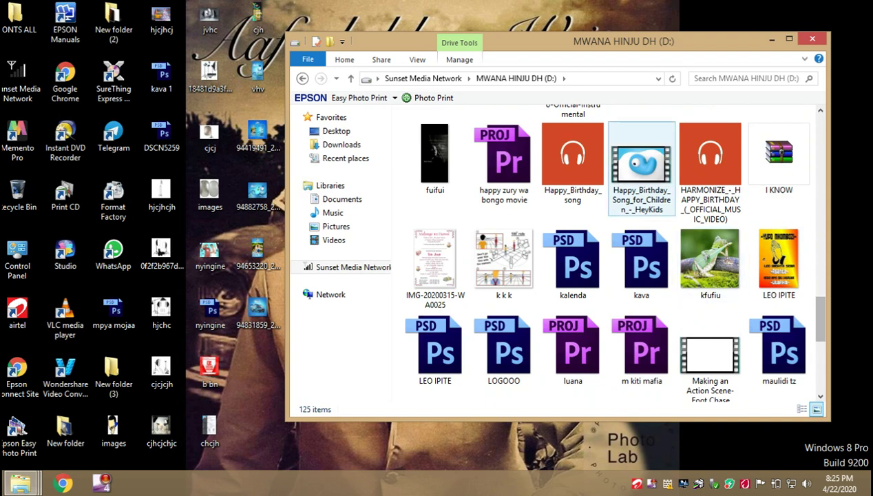
{"action": "left_click", "coordinate": [641, 265]}
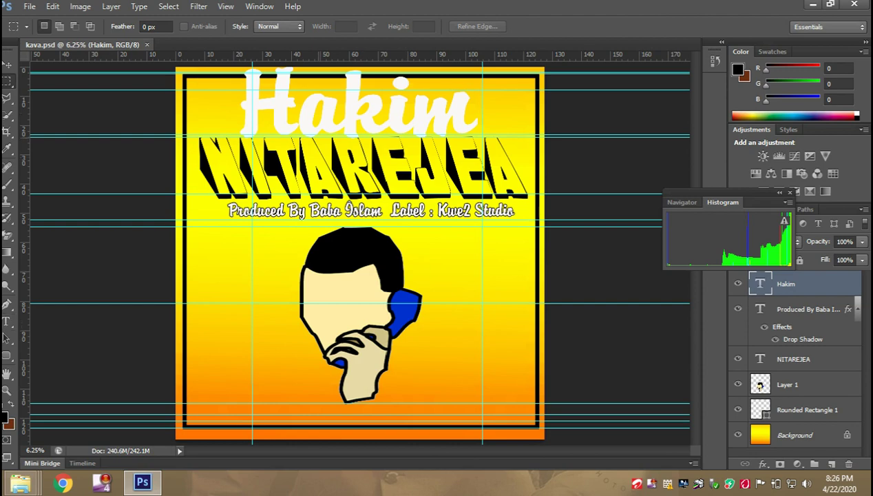
Start editing the white title text above NITAREJEA with the Type tool and select all of it.
{"action": "left_click", "coordinate": [6, 321]}
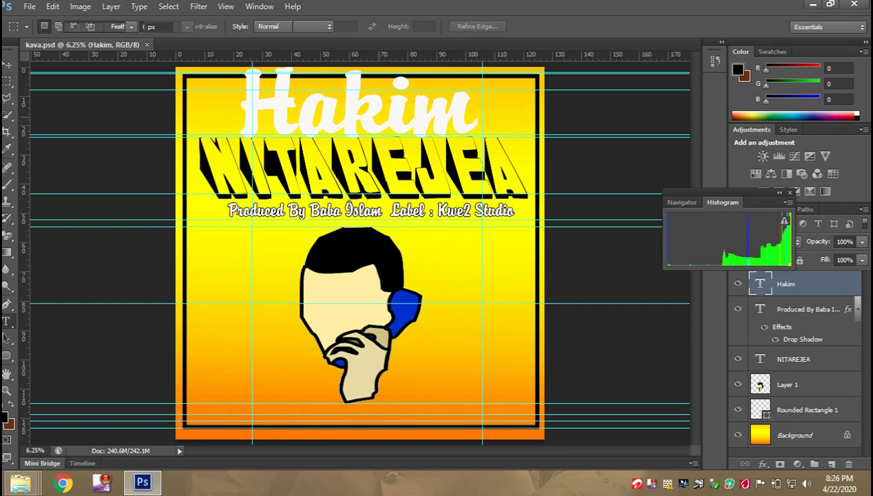
{"action": "left_click", "coordinate": [389, 111]}
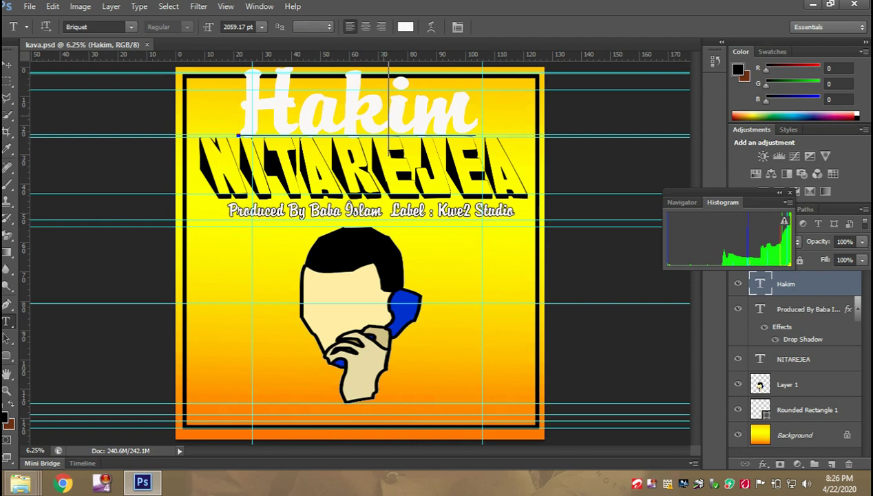
{"action": "key", "text": "ctrl+a"}
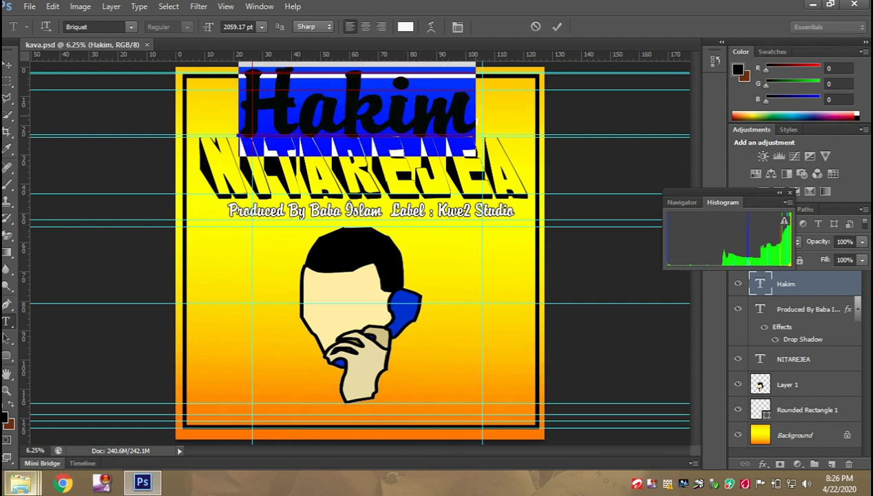
Switch to the FONTS ALL folder in File Explorer, look through its font previews and close it.
{"action": "mouse_move", "coordinate": [20, 481]}
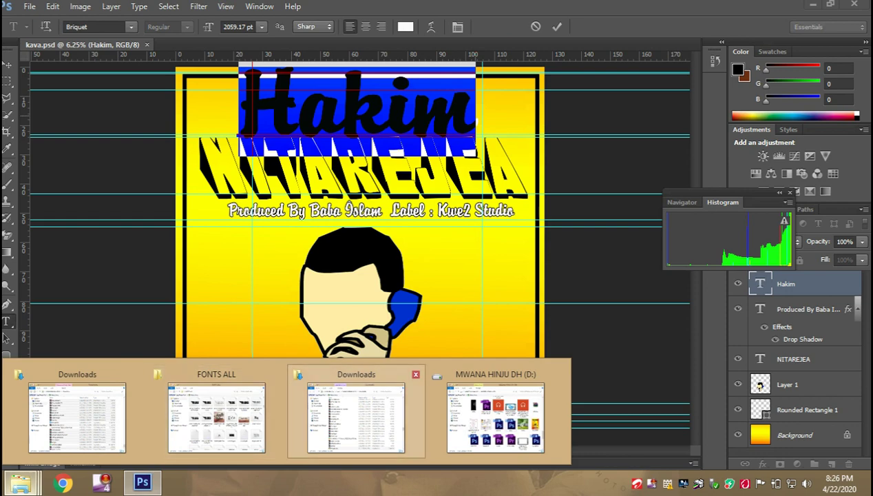
{"action": "left_click", "coordinate": [216, 416]}
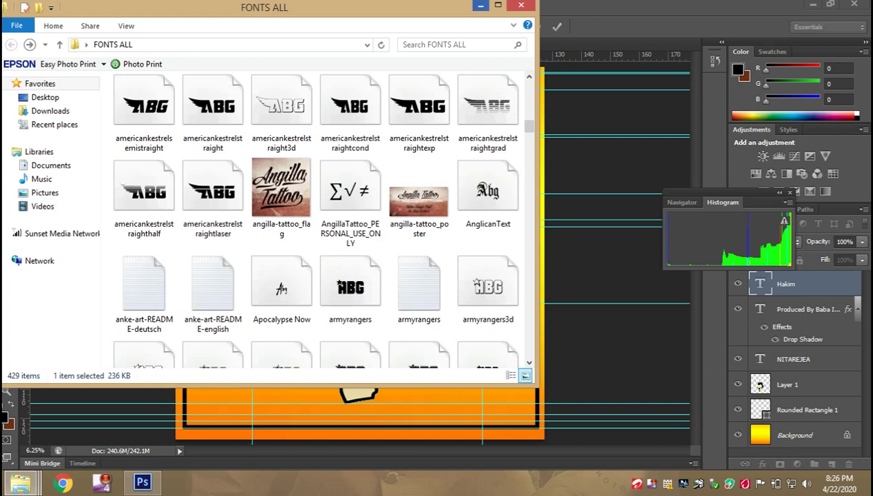
{"action": "scroll", "coordinate": [416, 123], "scroll_direction": "down", "scroll_amount": 3}
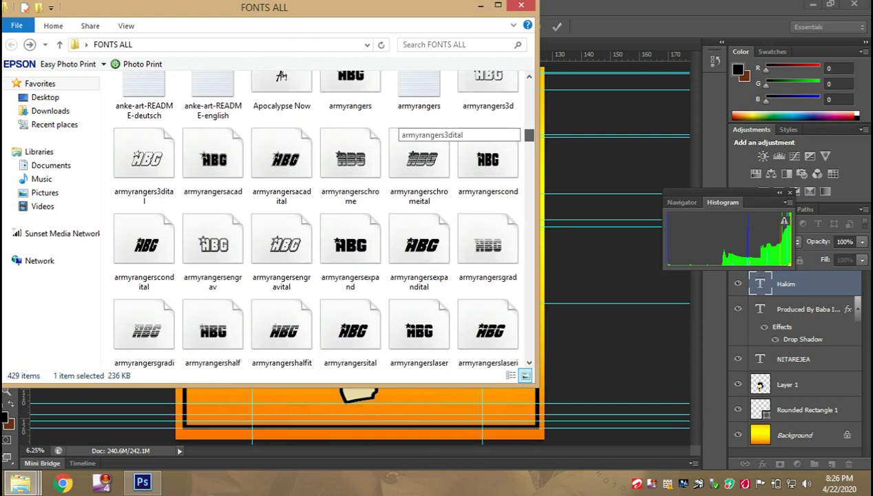
{"action": "scroll", "coordinate": [427, 124], "scroll_direction": "down", "scroll_amount": 4}
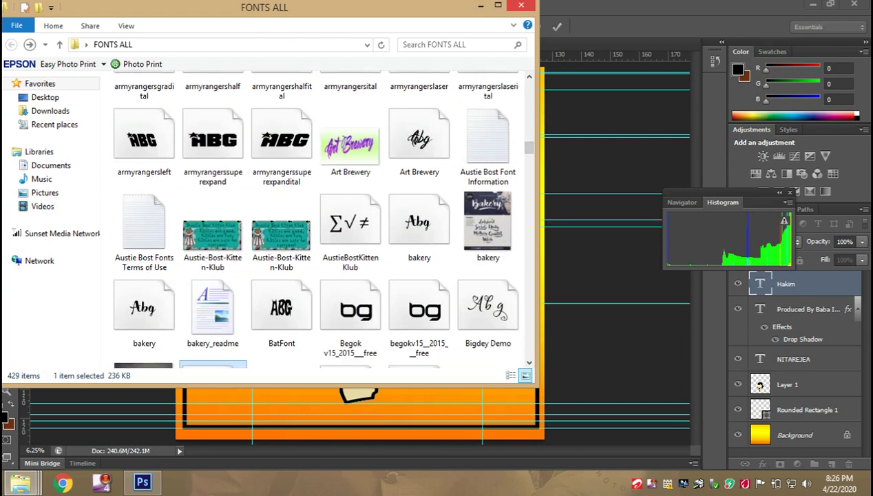
{"action": "left_click", "coordinate": [521, 6]}
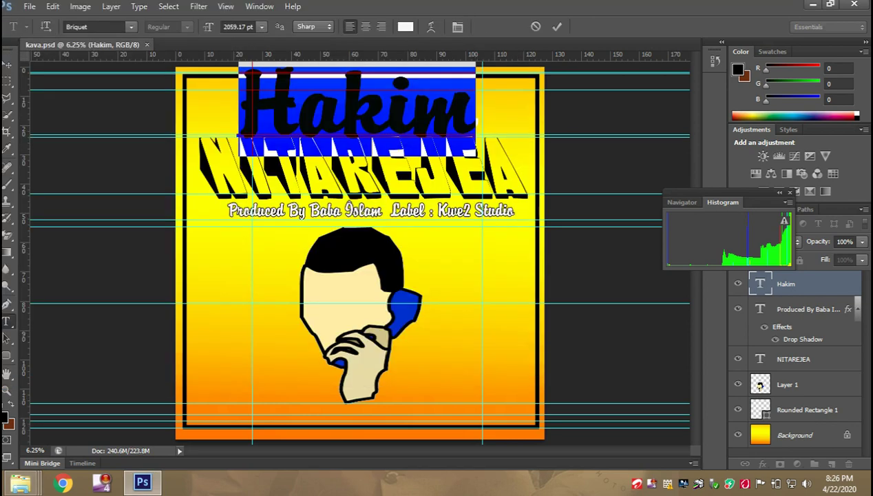
Set the font of the selected title text to Billion Stars Personal Use.
{"action": "left_click", "coordinate": [86, 27]}
{"action": "type", "text": "b"}
{"action": "type", "text": "Bi"}
{"action": "type", "text": "llion Stars Per..."}
{"action": "left_click", "coordinate": [131, 27]}
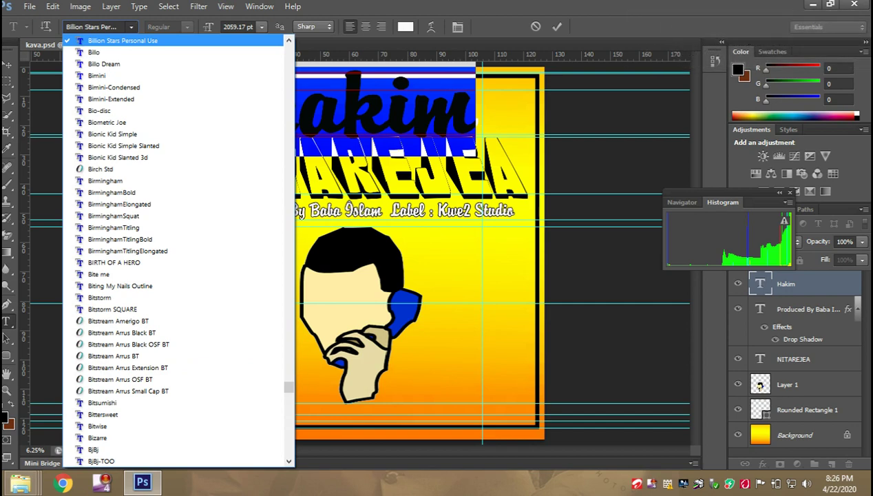
{"action": "left_click", "coordinate": [288, 41]}
{"action": "left_click", "coordinate": [289, 41]}
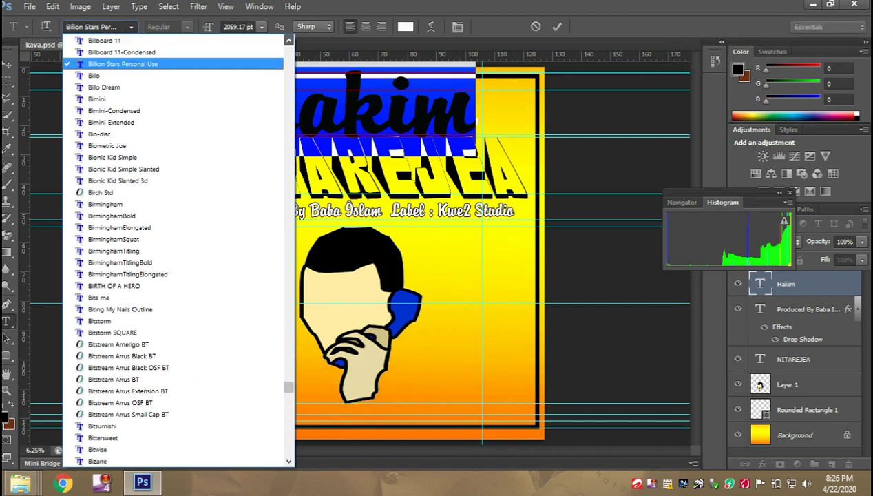
{"action": "left_click", "coordinate": [289, 41]}
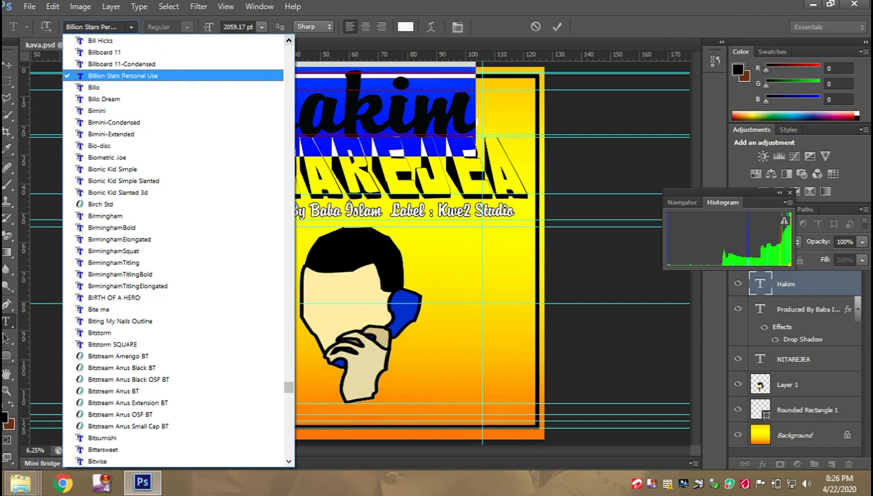
{"action": "left_click", "coordinate": [123, 76]}
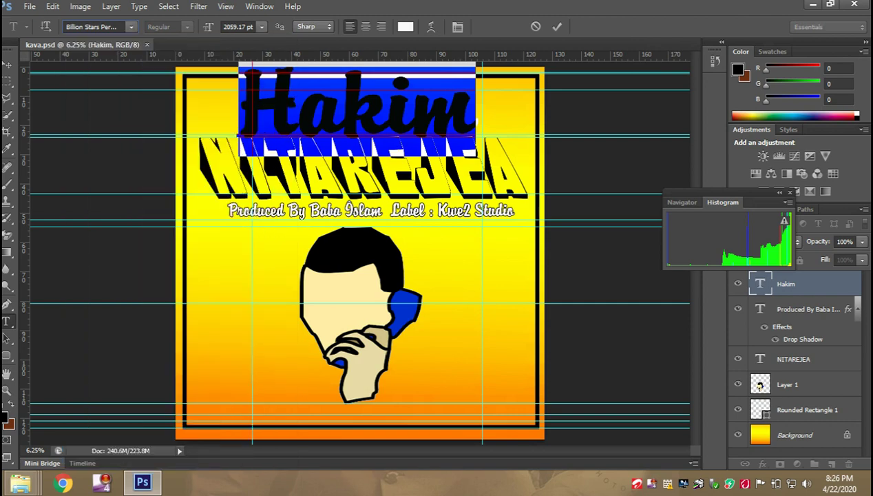
{"action": "left_click", "coordinate": [91, 27]}
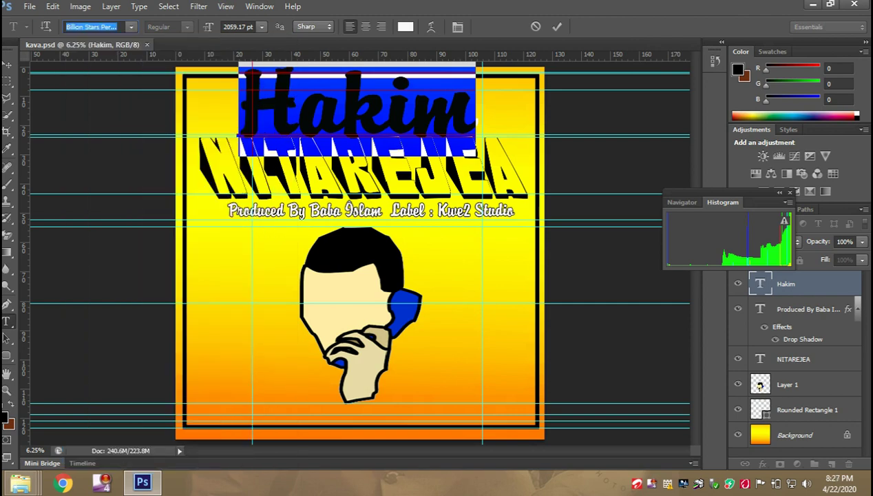
{"action": "key", "text": "Down"}
{"action": "key", "text": "Return"}
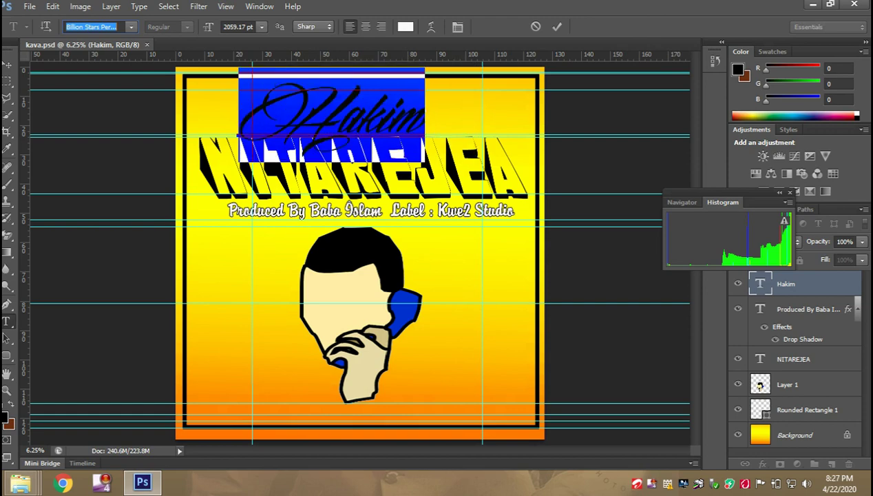
{"action": "key", "text": "Down"}
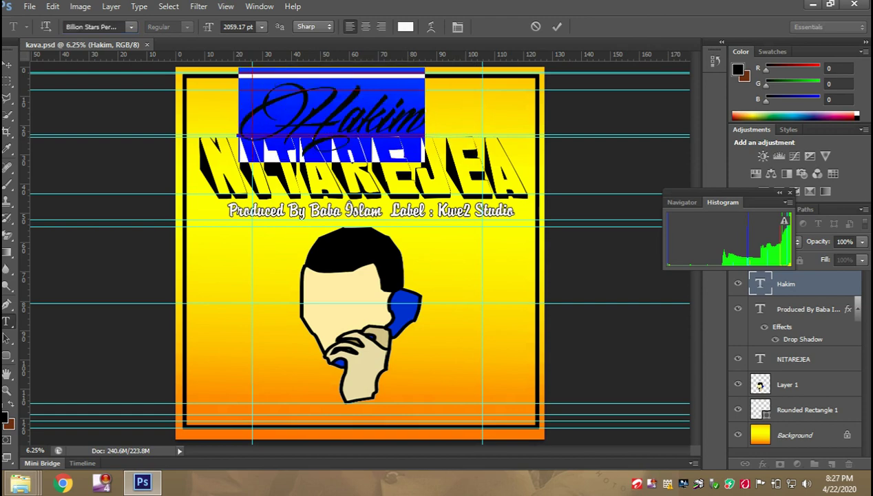
Enlarge the title text to about 2914 pt and shift it up and to the left, overlapping NITAREJEA.
{"action": "key", "text": "ctrl"}
{"action": "left_click_drag", "start_coordinate": [425, 161], "coordinate": [491, 200]}
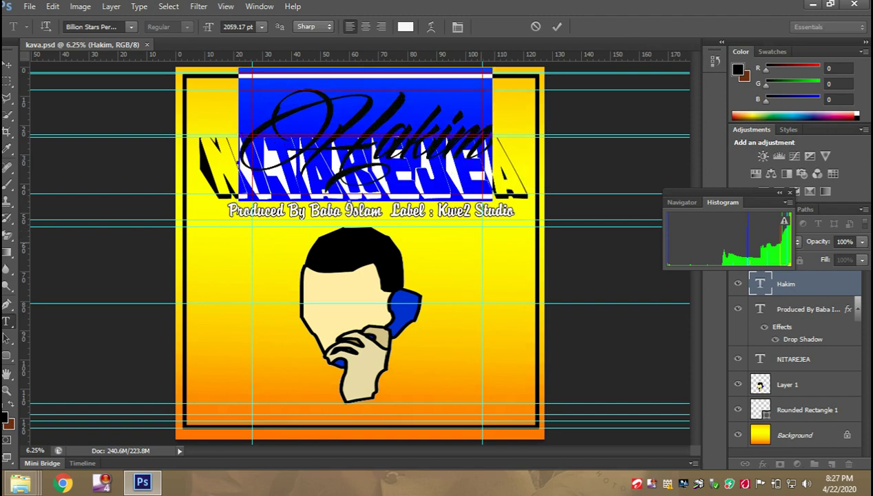
{"action": "left_click_drag", "start_coordinate": [365, 138], "coordinate": [343, 123]}
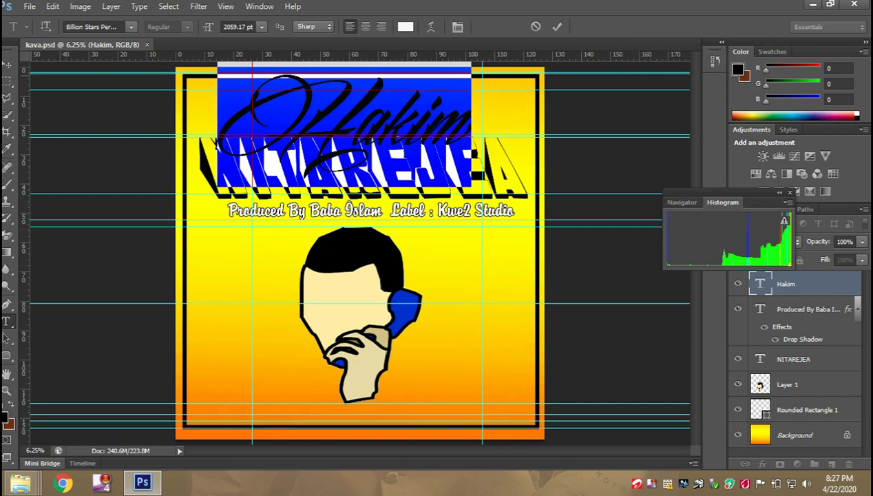
{"action": "left_click", "coordinate": [8, 64]}
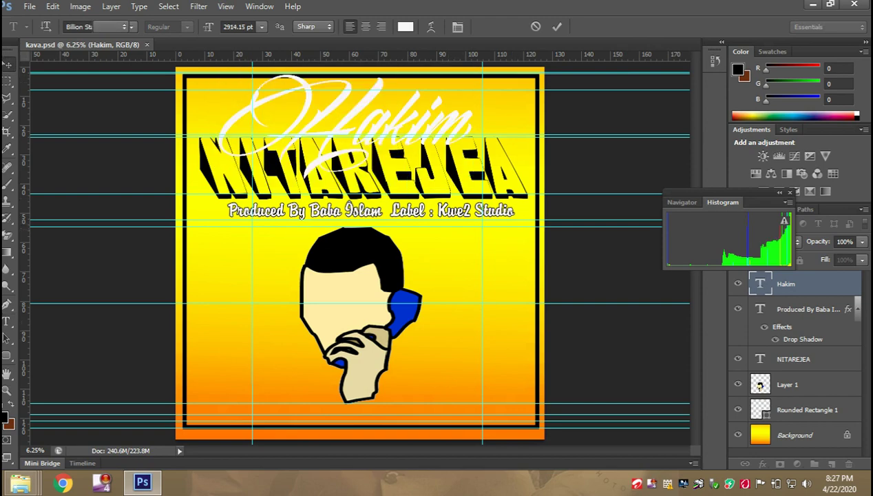
Undo the restyling of the white title above NITAREJEA and select all of its text again with the Type tool.
{"action": "key", "text": "v"}
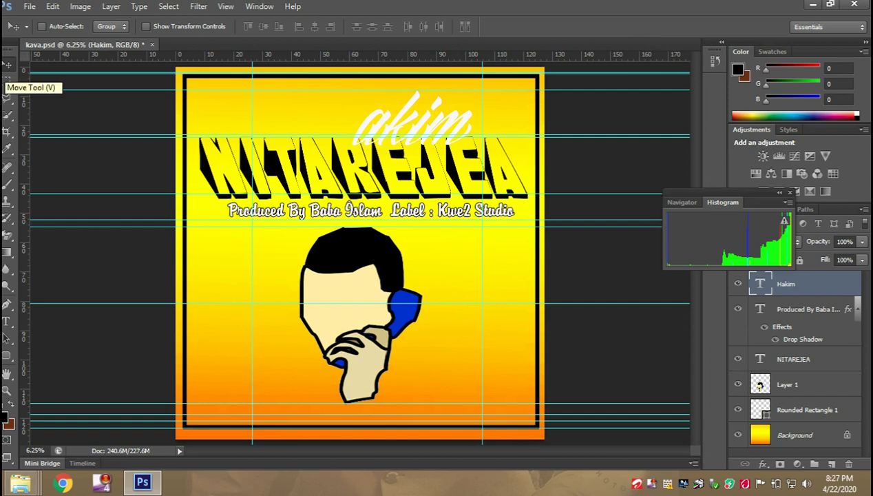
{"action": "key", "text": "ctrl+z"}
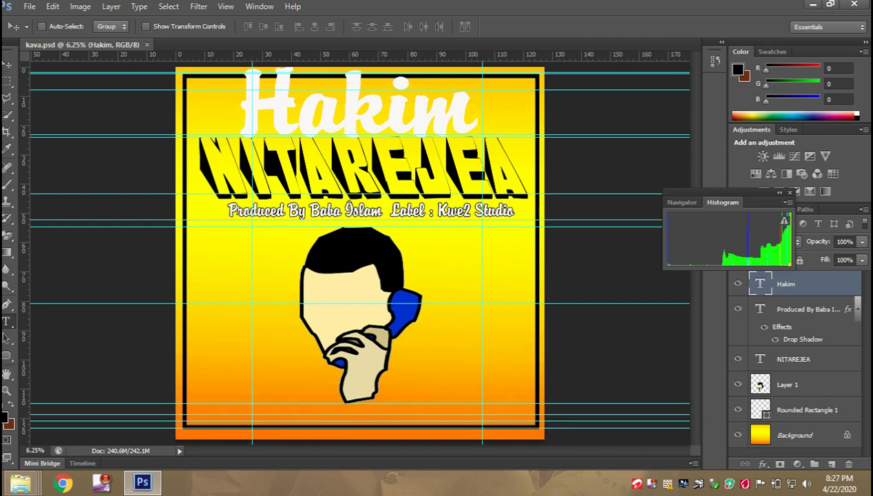
{"action": "left_click", "coordinate": [6, 321]}
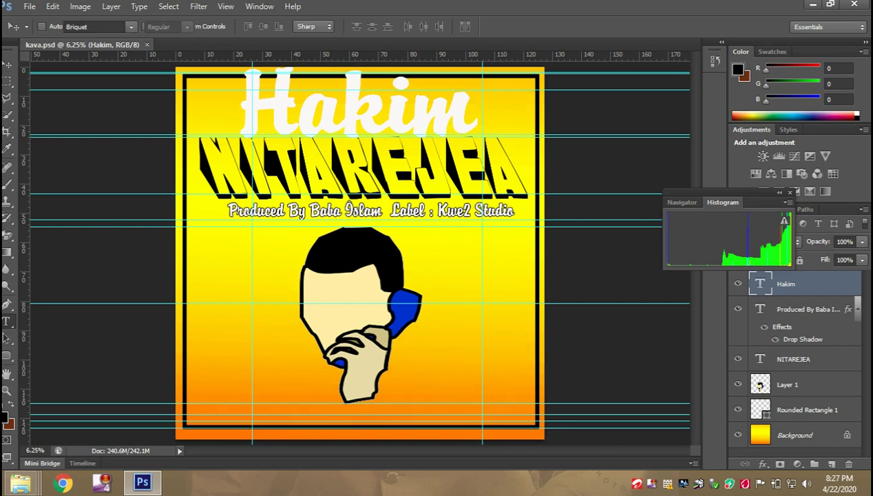
{"action": "left_click", "coordinate": [389, 104]}
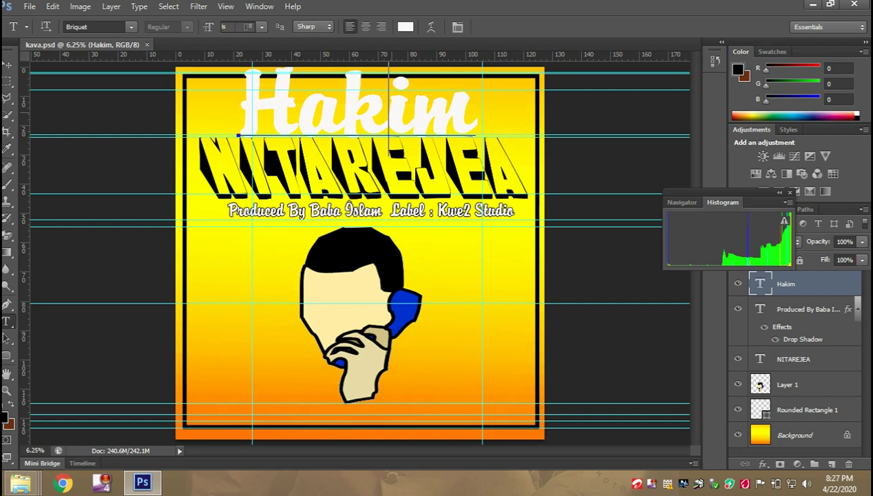
{"action": "key", "text": "ctrl+a"}
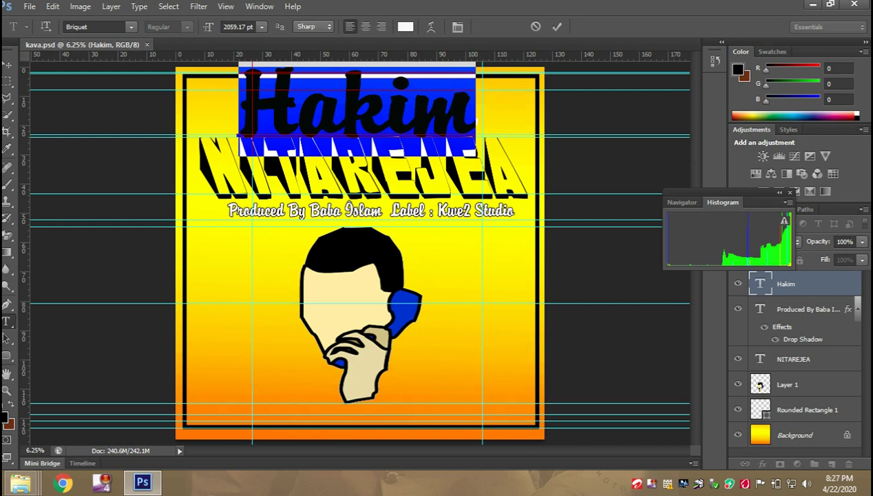
{"action": "left_click", "coordinate": [130, 27]}
{"action": "key", "text": "Down"}
{"action": "key", "text": "Down"}
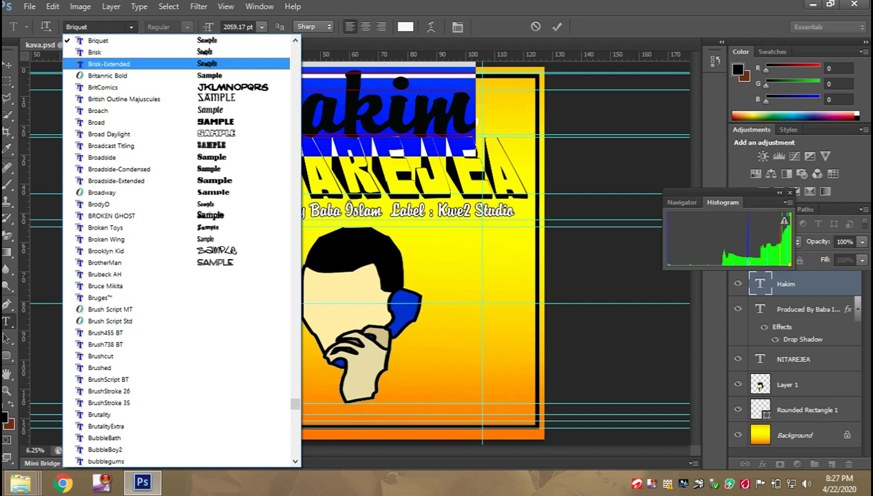
{"action": "key", "text": "Escape"}
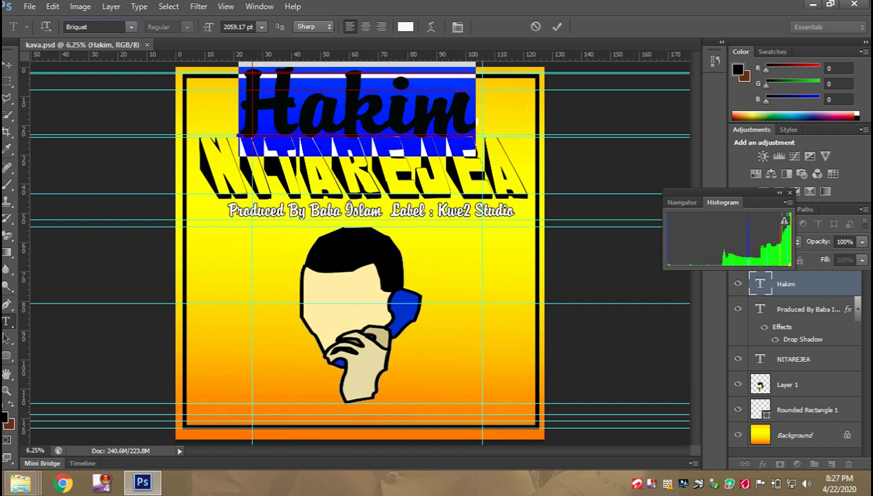
Set the selected title text's font to Billion Stars Personal Use and commit the text edit.
{"action": "left_click", "coordinate": [87, 27]}
{"action": "type", "text": "B"}
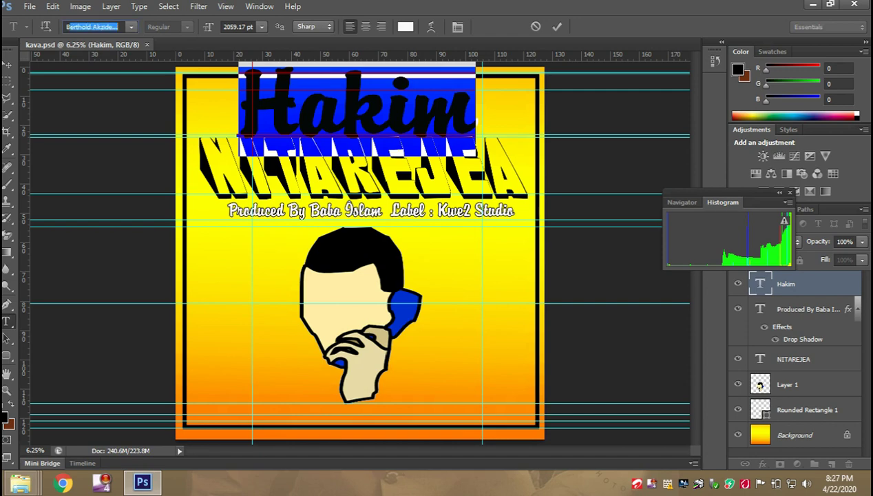
{"action": "type", "text": "il"}
{"action": "type", "text": "l"}
{"action": "type", "text": "l"}
{"action": "type", "text": "ion Stars Per"}
{"action": "left_click", "coordinate": [131, 26]}
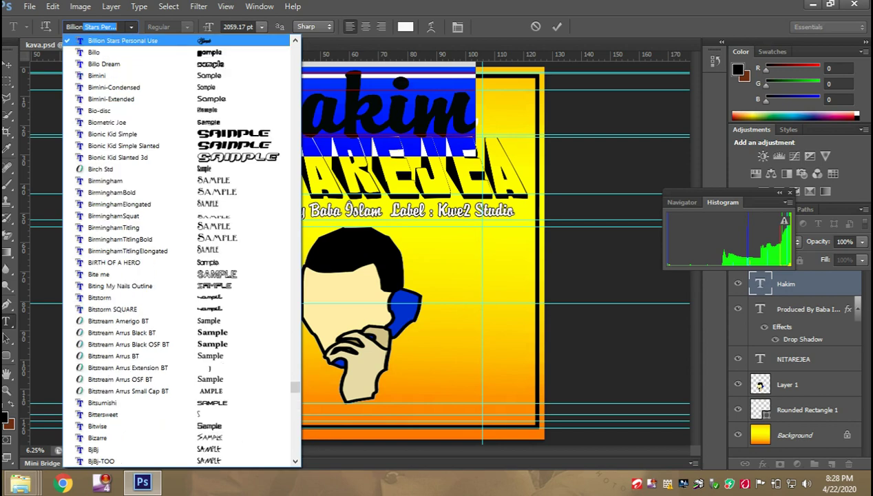
{"action": "key", "text": "Return"}
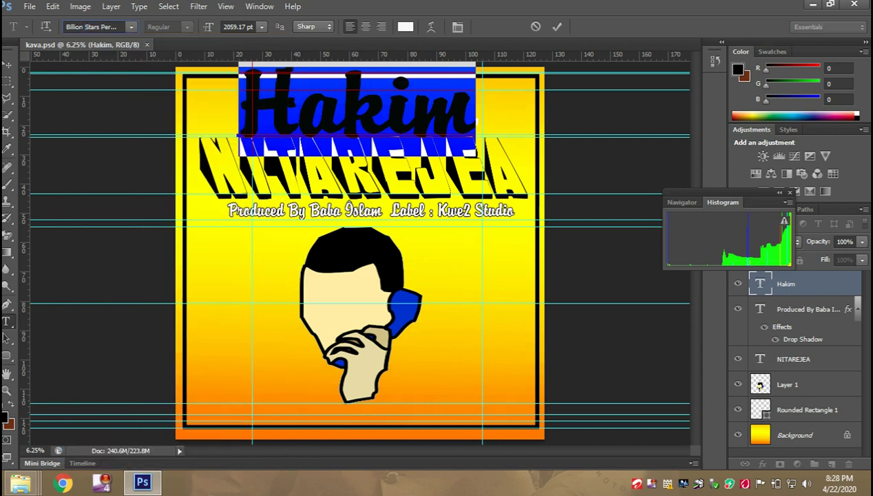
{"action": "left_click", "coordinate": [92, 26]}
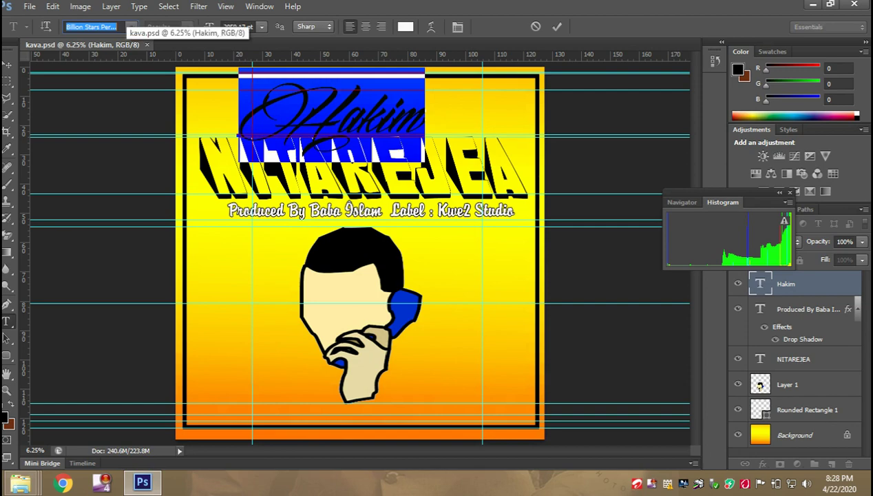
{"action": "left_click", "coordinate": [8, 64]}
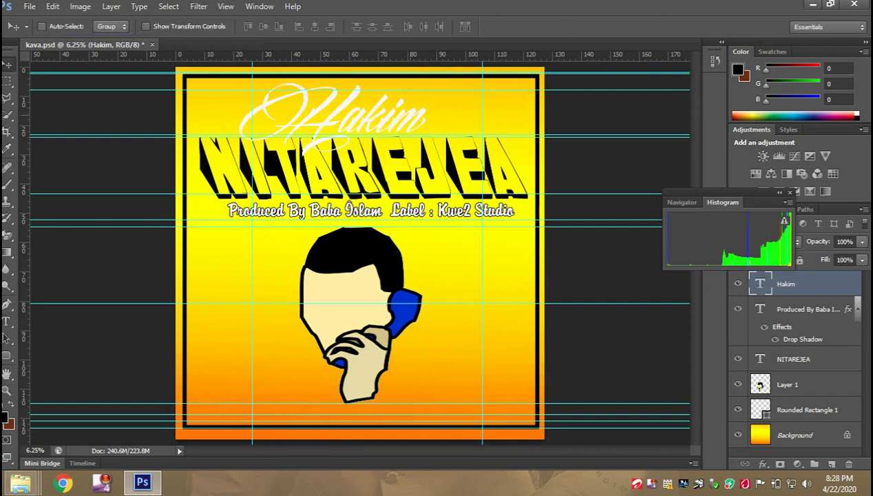
Scale the title to about 112% width and 118% height with Free Transform, placing it so its lower swash overlaps NITAREJEA.
{"action": "key", "text": "ctrl+t"}
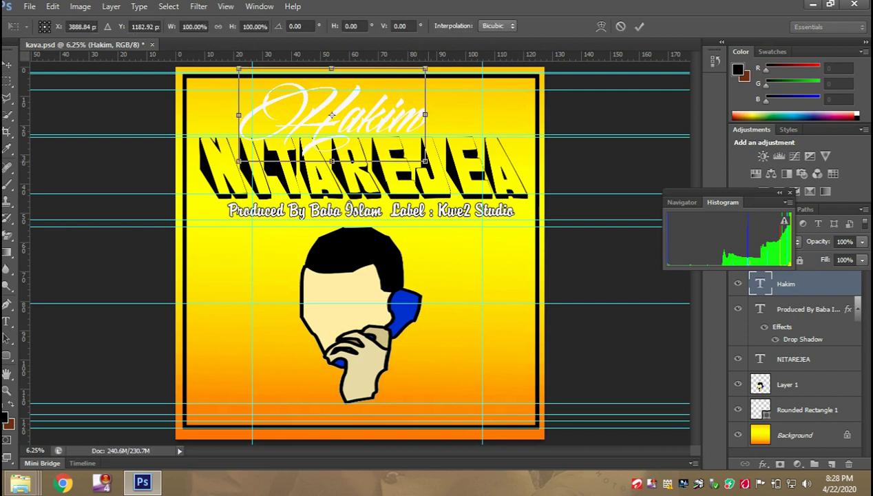
{"action": "left_click_drag", "start_coordinate": [425, 161], "coordinate": [497, 199]}
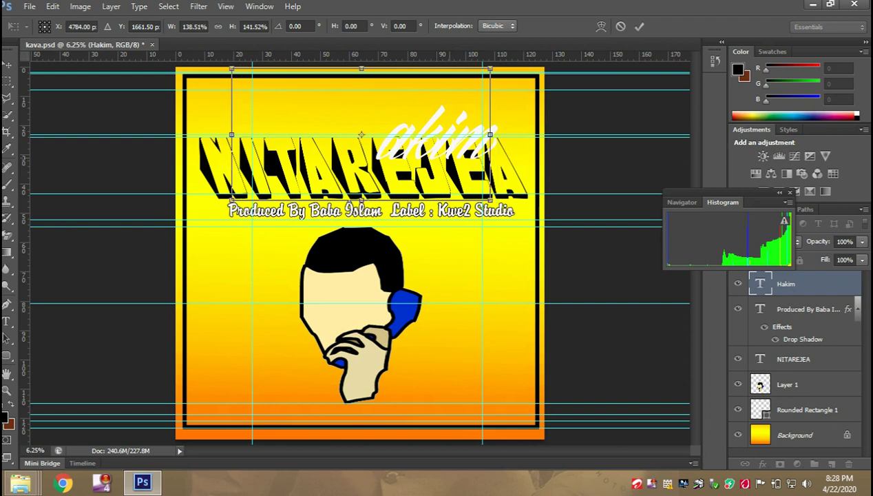
{"action": "left_click_drag", "start_coordinate": [461, 129], "coordinate": [430, 153]}
{"action": "left_click_drag", "start_coordinate": [466, 223], "coordinate": [415, 200]}
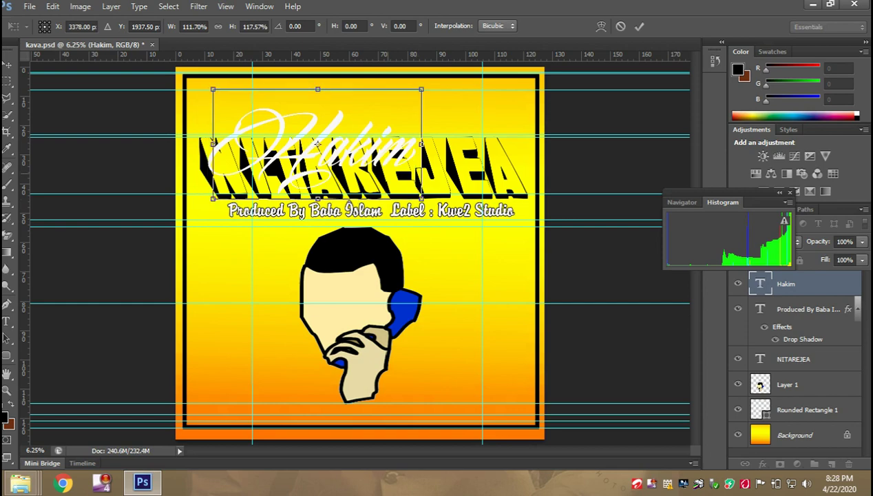
{"action": "left_click_drag", "start_coordinate": [395, 141], "coordinate": [434, 119]}
{"action": "left_click_drag", "start_coordinate": [435, 123], "coordinate": [434, 123]}
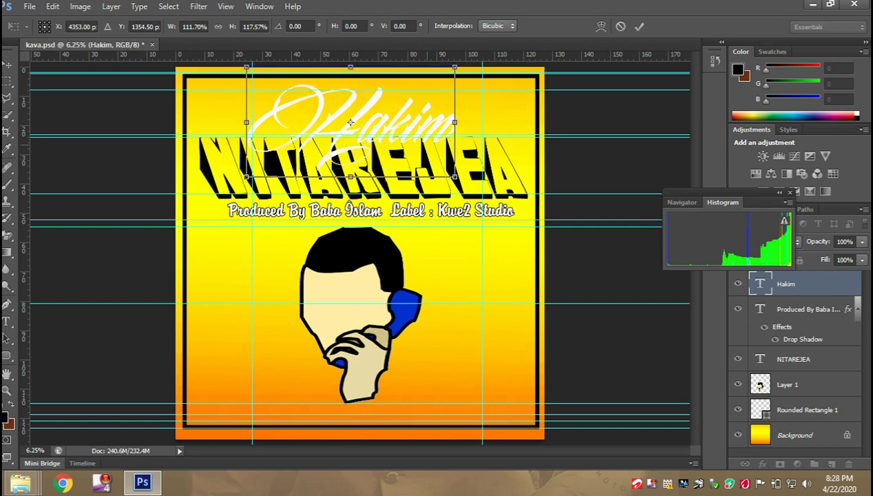
{"action": "key", "text": "Return"}
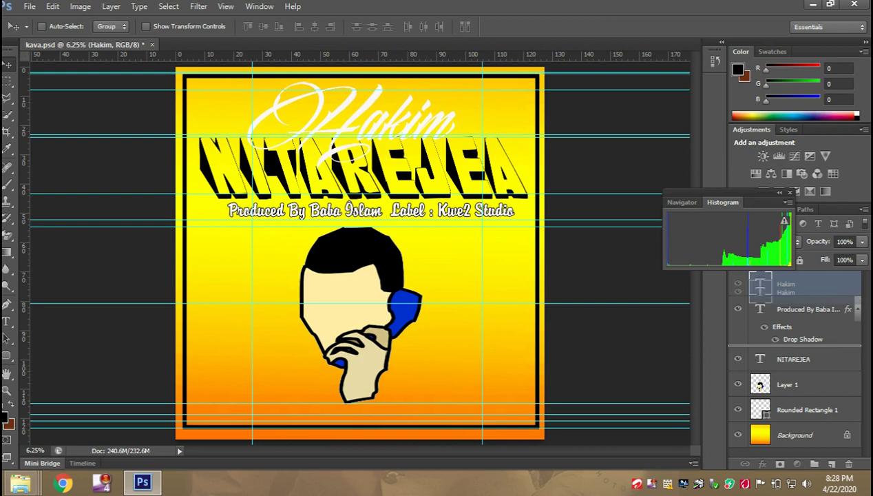
Reorder the title layer so it sits directly above the NITAREJEA layer and below the Produced By credit layer.
{"action": "left_click_drag", "start_coordinate": [792, 283], "coordinate": [793, 371]}
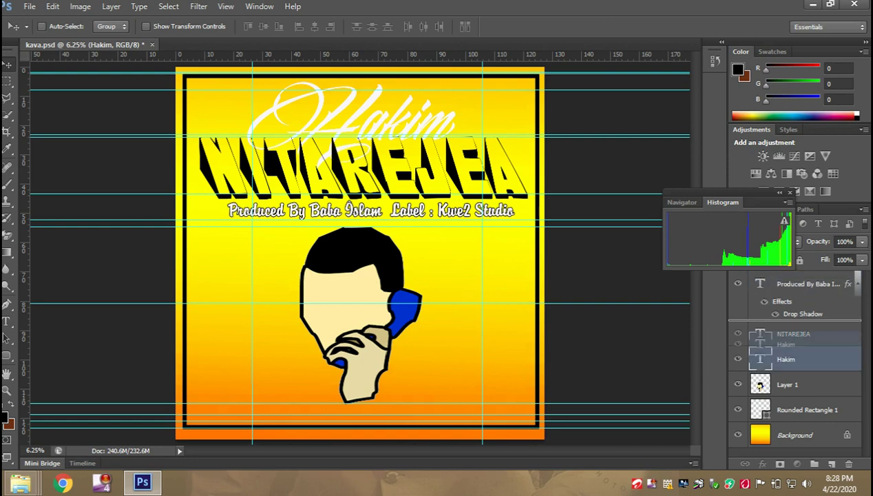
{"action": "key", "text": "ctrl+bracketright"}
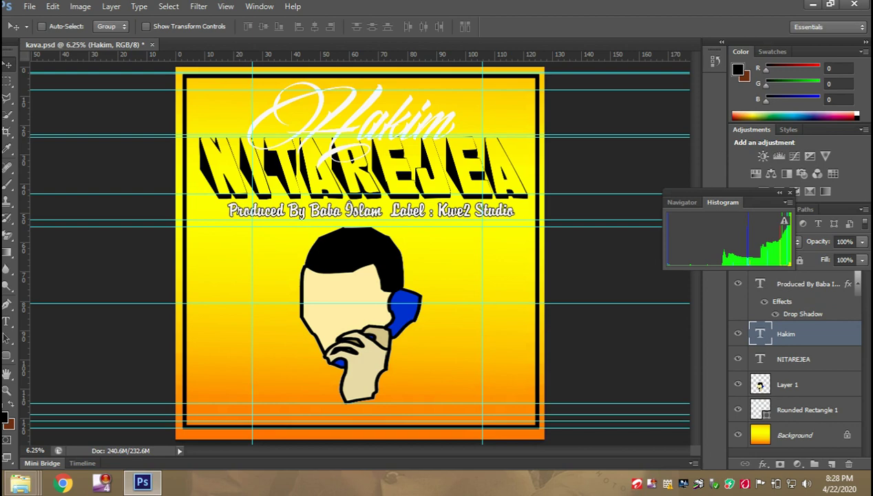
Add a black Drop Shadow effect to the title layer with Normal blend mode and 99% opacity.
{"action": "double_click", "coordinate": [825, 334]}
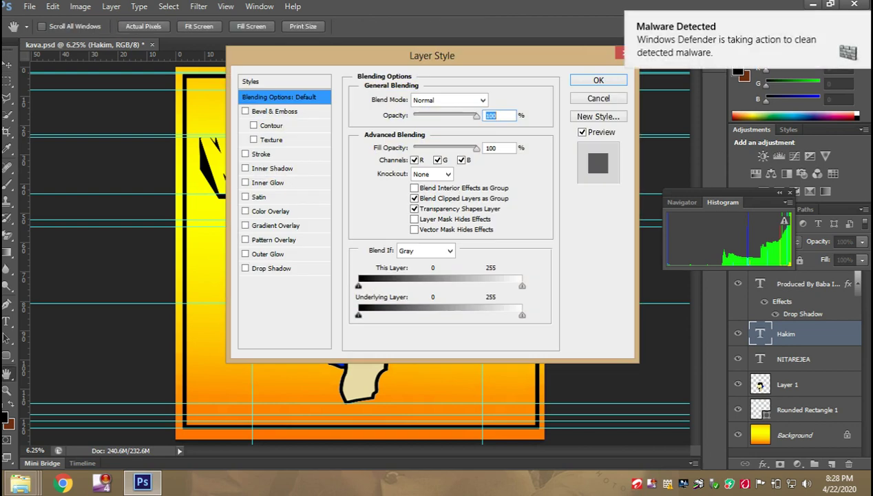
{"action": "left_click_drag", "start_coordinate": [431, 56], "coordinate": [695, 113]}
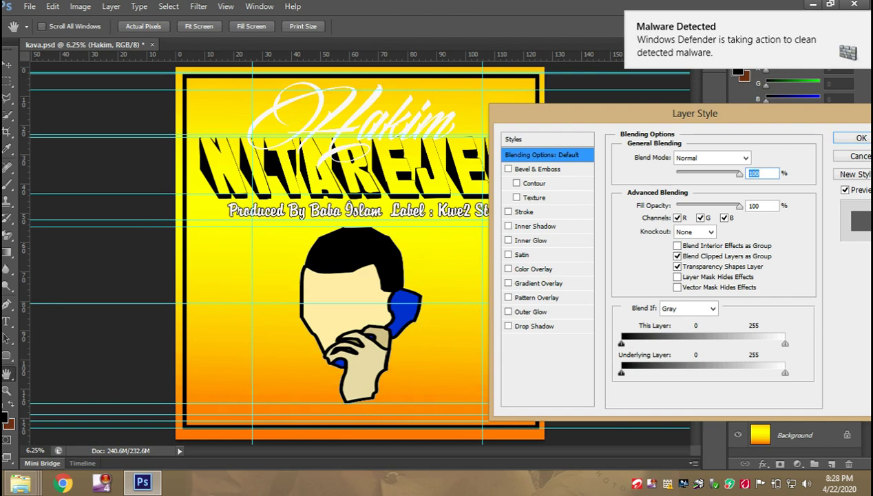
{"action": "left_click", "coordinate": [534, 326]}
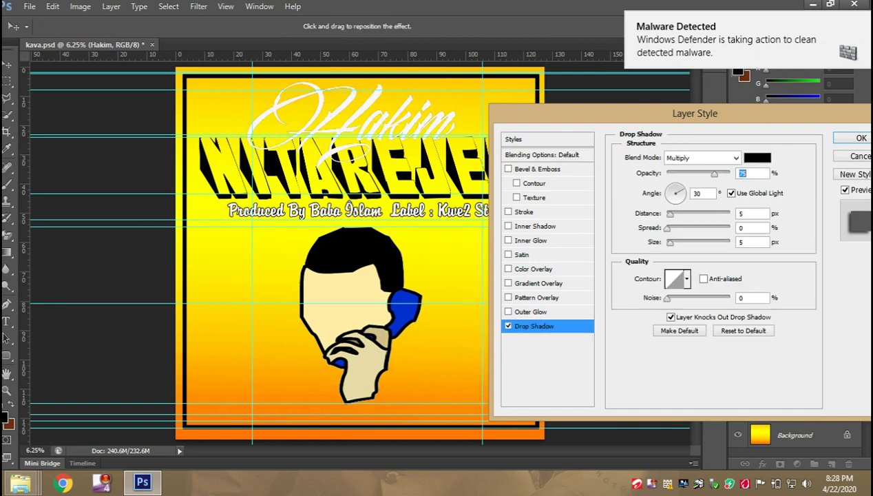
{"action": "left_click_drag", "start_coordinate": [670, 215], "coordinate": [665, 214]}
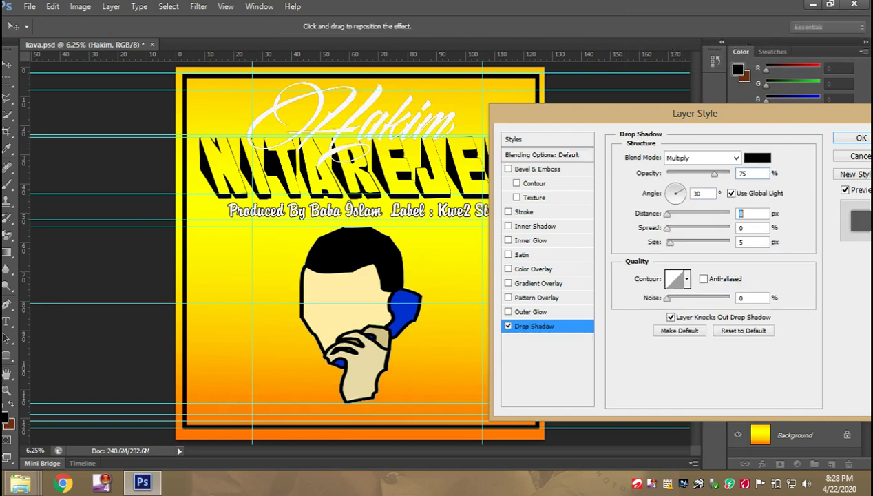
{"action": "left_click_drag", "start_coordinate": [714, 174], "coordinate": [729, 174]}
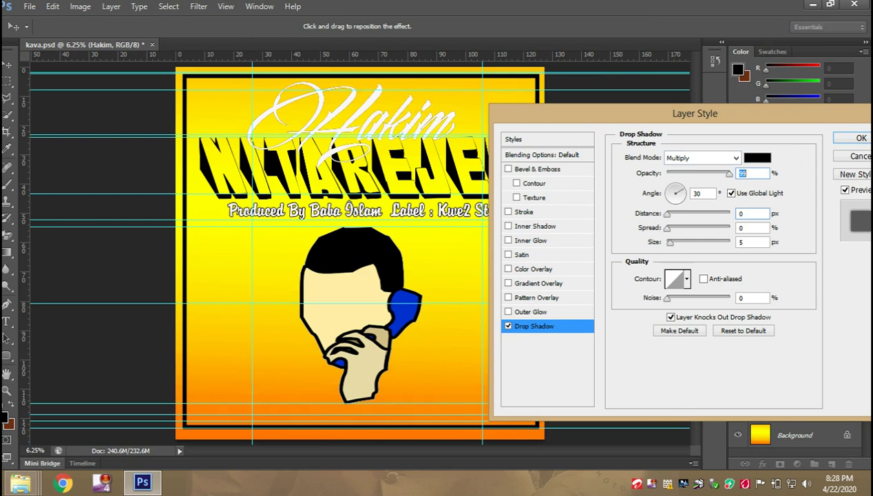
{"action": "left_click", "coordinate": [729, 158]}
{"action": "left_click", "coordinate": [688, 4]}
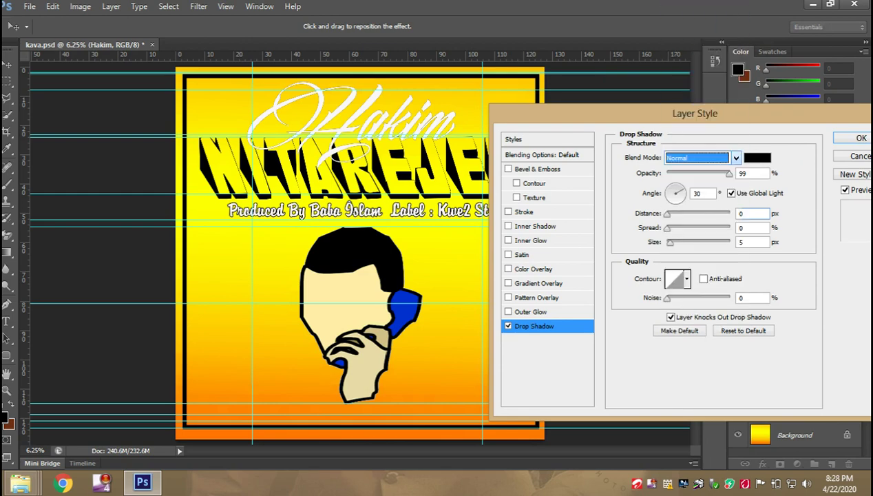
{"action": "left_click", "coordinate": [729, 173]}
Set the title shadow's size to 0 px, spread to 28% and distance to about 87 px, and apply the layer style.
{"action": "left_click", "coordinate": [666, 242]}
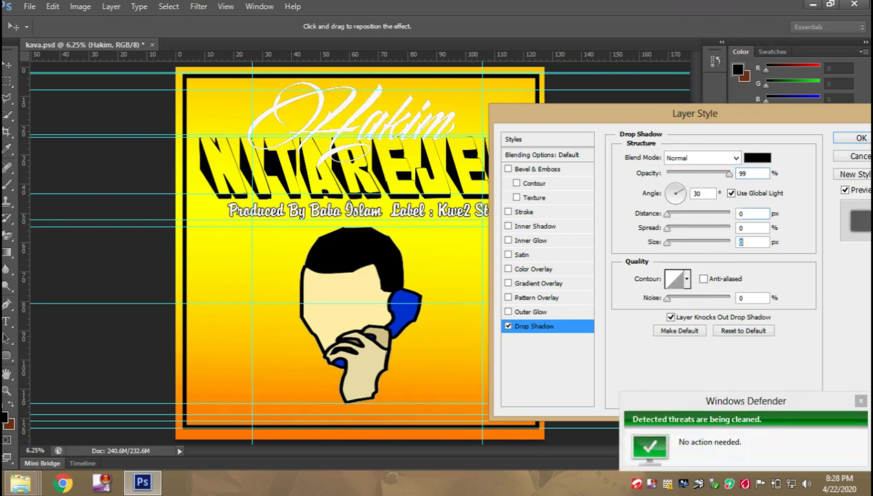
{"action": "left_click_drag", "start_coordinate": [666, 228], "coordinate": [710, 213]}
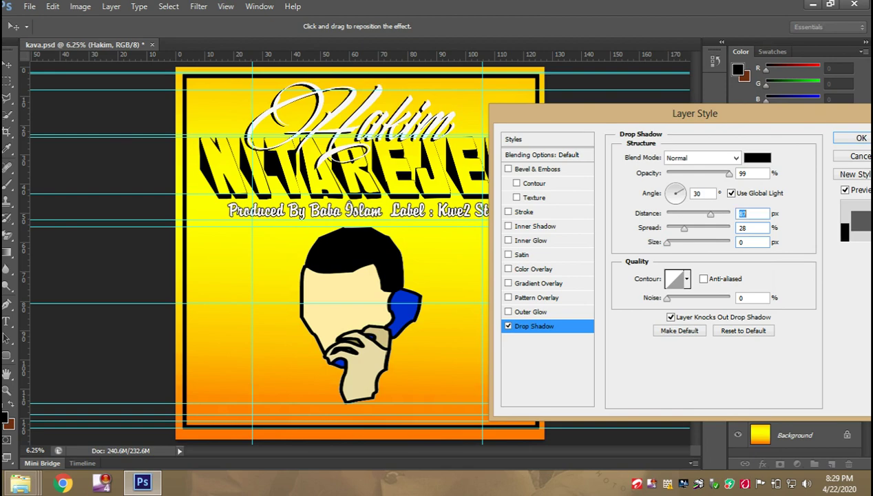
{"action": "left_click", "coordinate": [851, 138]}
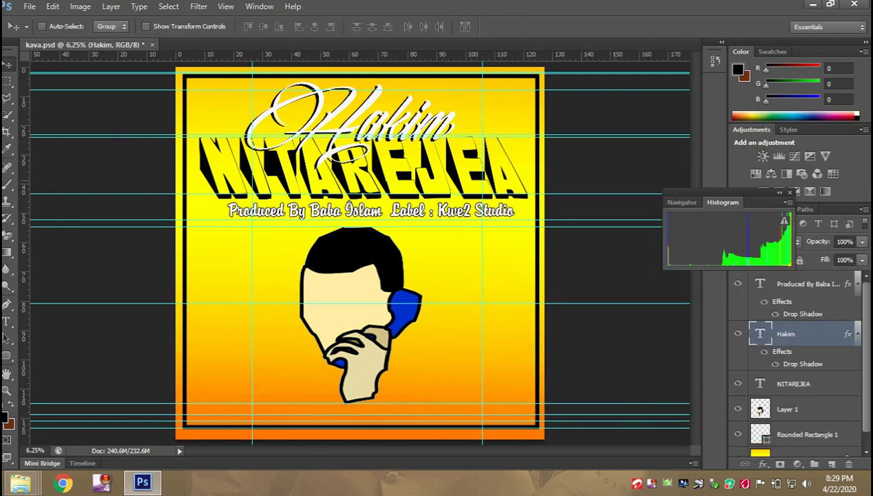
Scale the title down to about 91% width and 85% height and shift it to sit centered over NITAREJEA.
{"action": "key", "text": "ctrl+t"}
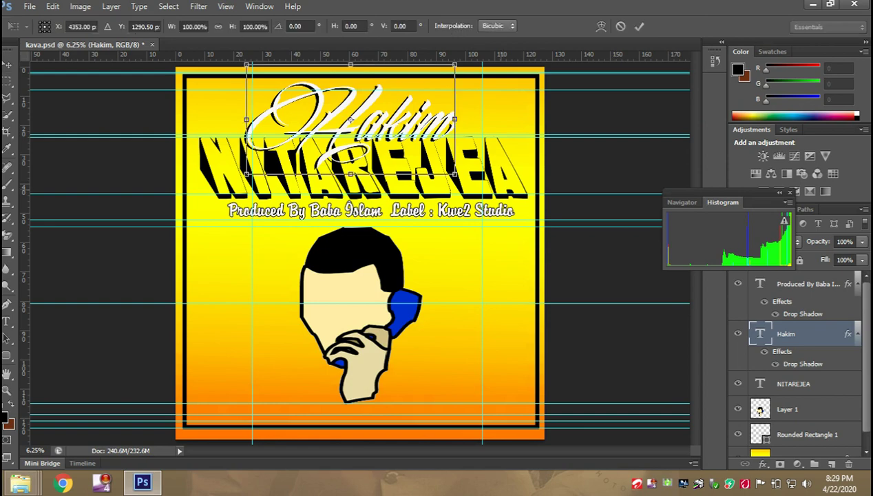
{"action": "left_click_drag", "start_coordinate": [454, 174], "coordinate": [435, 158]}
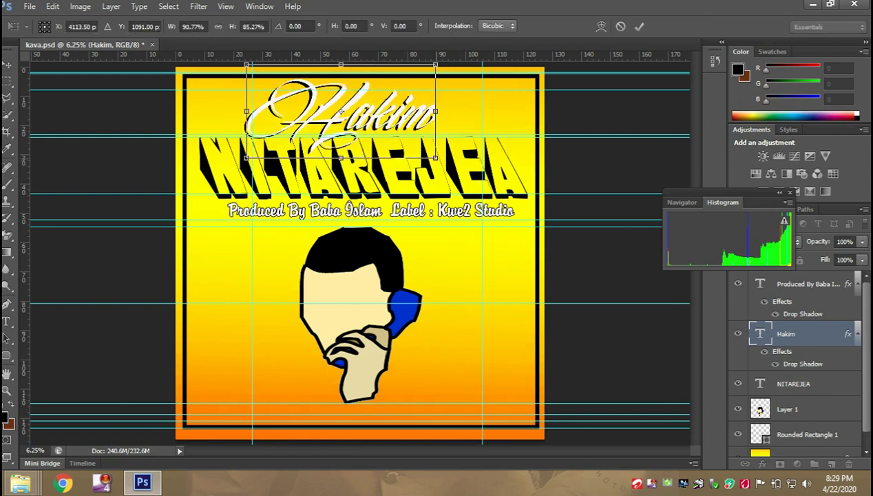
{"action": "mouse_move", "coordinate": [340, 110]}
{"action": "left_mouse_down"}
{"action": "mouse_move", "coordinate": [372, 113]}
{"action": "mouse_move", "coordinate": [353, 119]}
{"action": "left_mouse_up"}
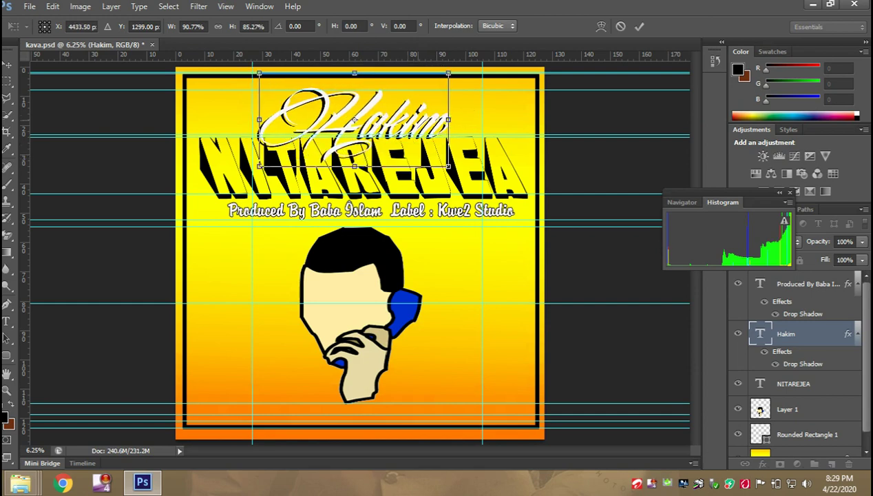
{"action": "key", "text": "Return"}
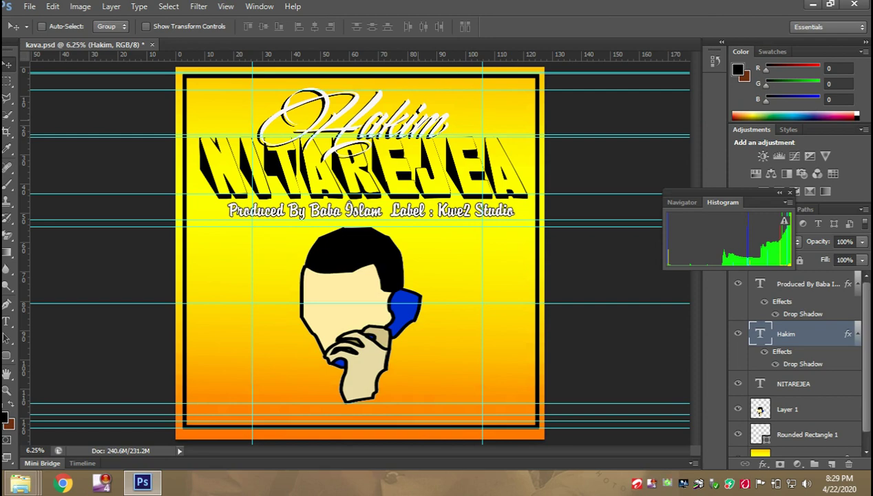
Nudge the script title slightly upward so that it overlaps NITAREJEA less.
{"action": "key", "text": "Up"}
{"action": "key", "text": "Up"}
{"action": "key", "text": "Up"}
{"action": "key", "text": "Up"}
{"action": "key", "text": "Up"}
{"action": "key", "text": "Up"}
{"action": "key", "text": "Up"}
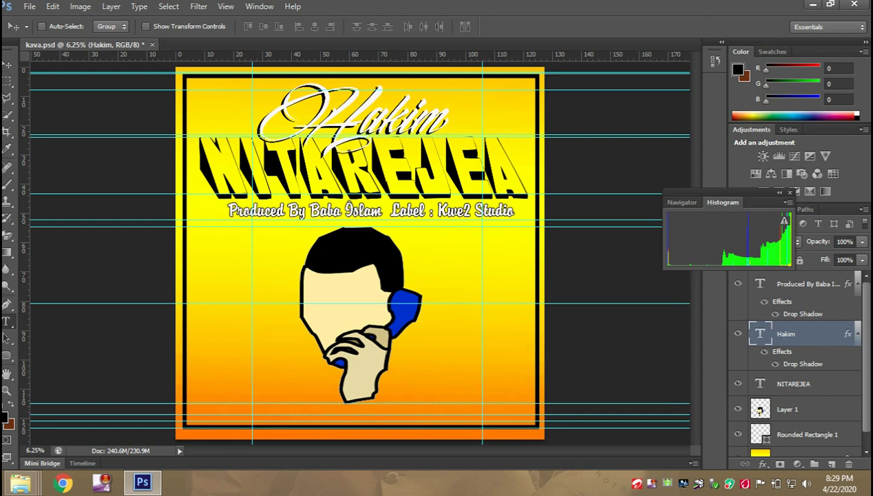
{"action": "left_click", "coordinate": [6, 321]}
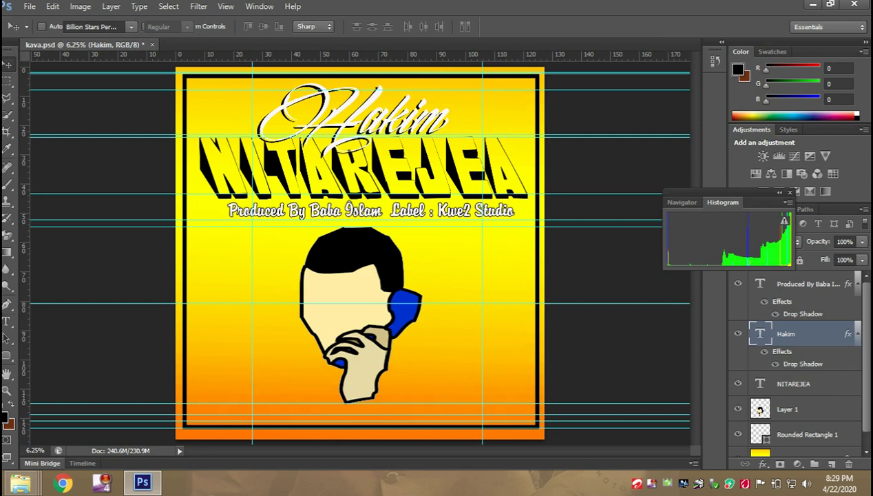
{"action": "key", "text": "v"}
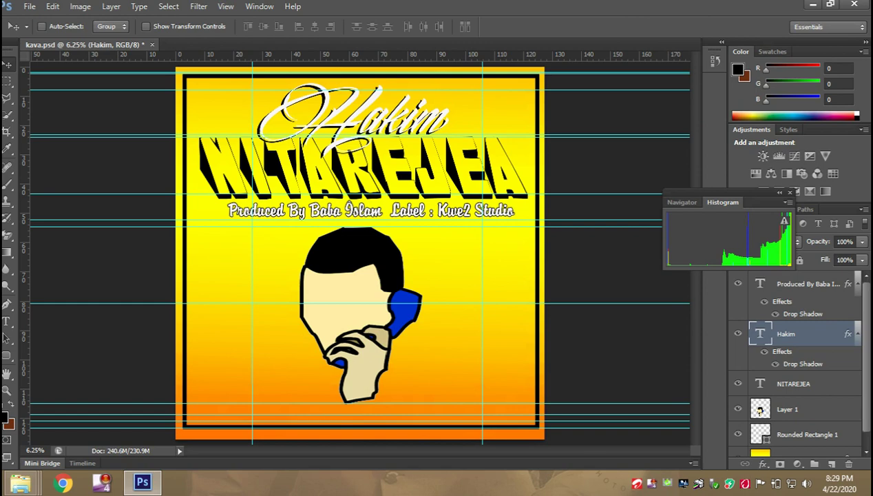
Add a layer on top of the stack and draw a thin rounded rectangle about 1886 by 65 px right of the script title.
{"action": "left_click", "coordinate": [832, 463]}
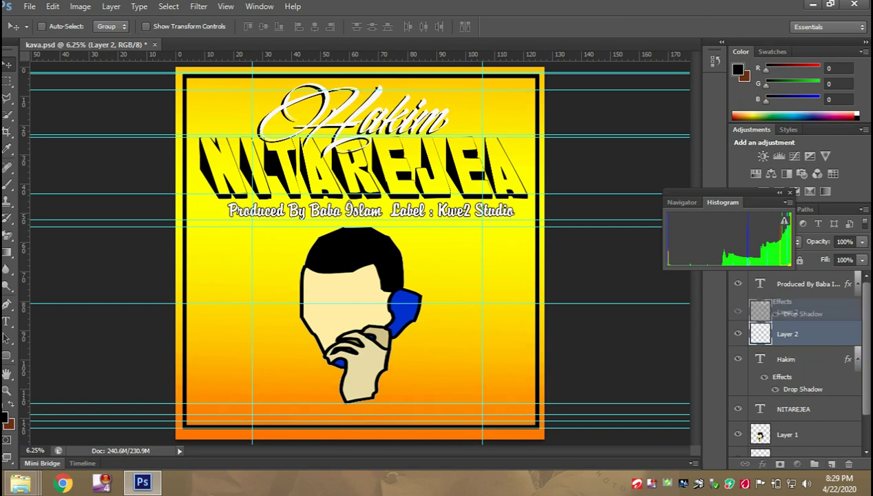
{"action": "left_click_drag", "start_coordinate": [781, 310], "coordinate": [781, 278]}
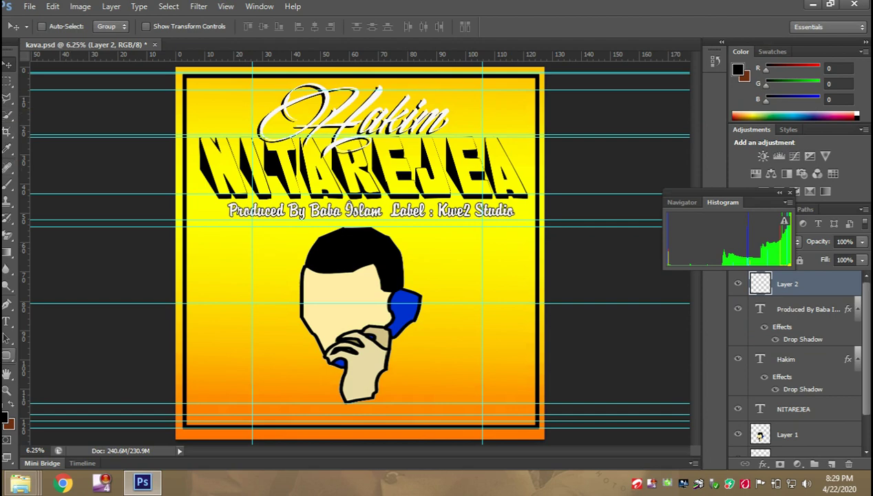
{"action": "left_click", "coordinate": [7, 355]}
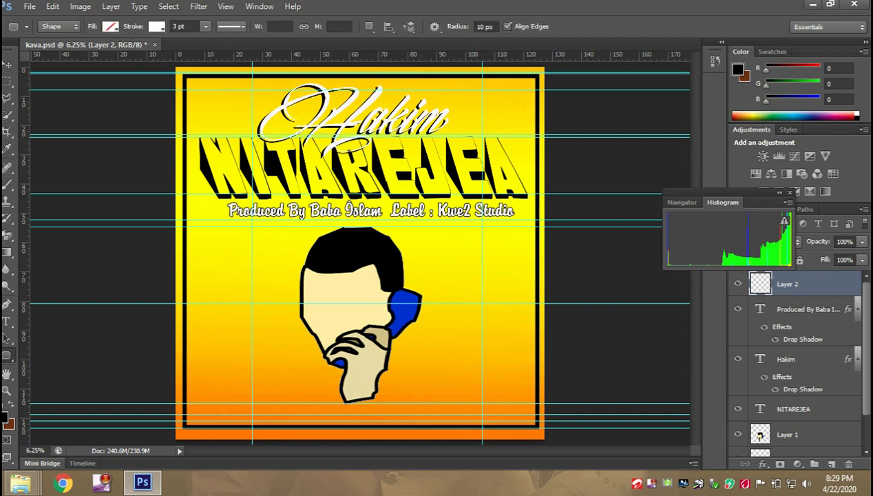
{"action": "left_click", "coordinate": [157, 26]}
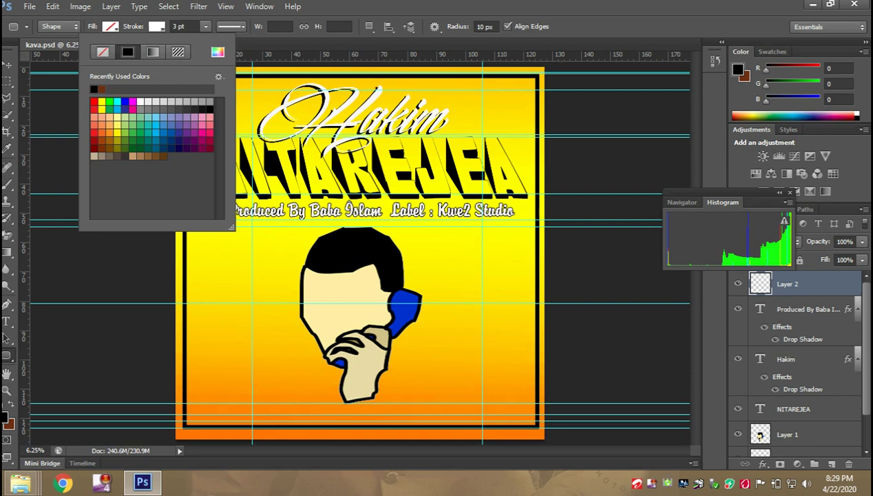
{"action": "left_click", "coordinate": [441, 155]}
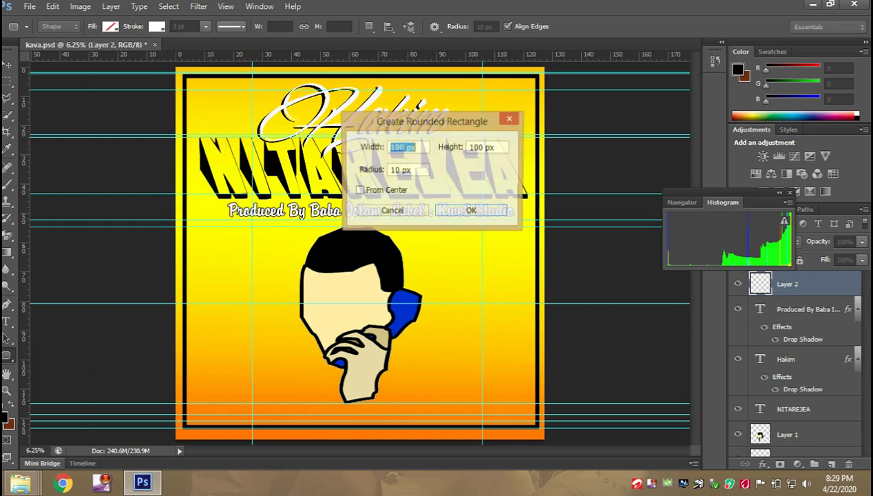
{"action": "key", "text": "Escape"}
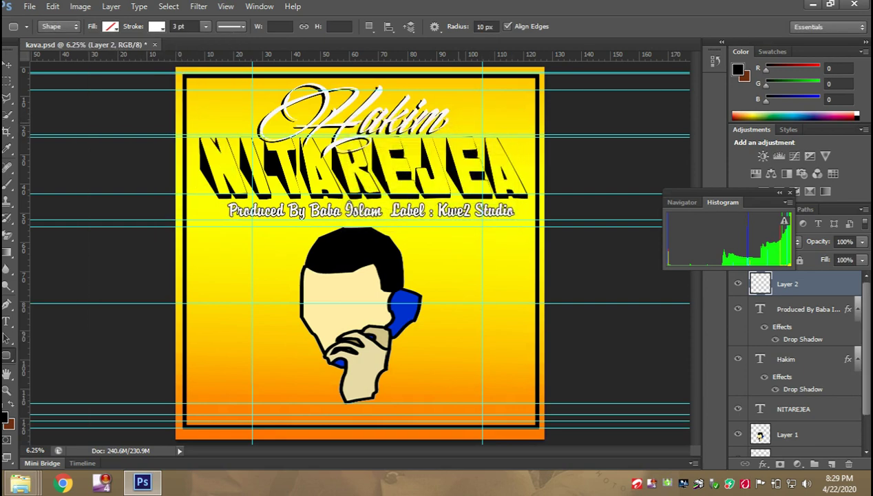
{"action": "left_click_drag", "start_coordinate": [447, 118], "coordinate": [528, 124]}
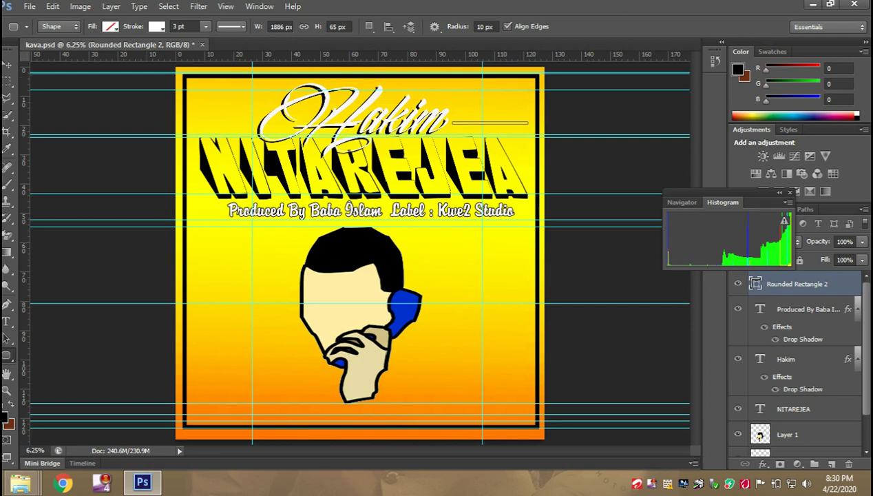
Fill the thin rounded rectangle with white and remove its stroke.
{"action": "left_click", "coordinate": [110, 26]}
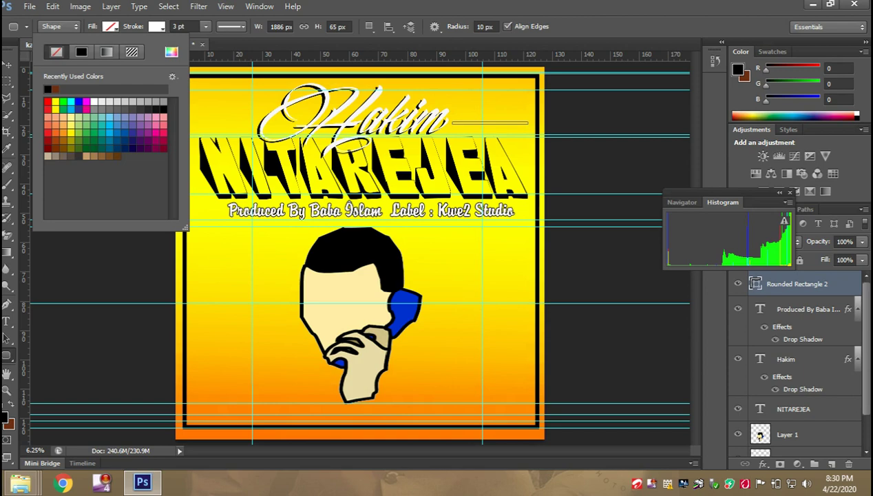
{"action": "left_click", "coordinate": [95, 102]}
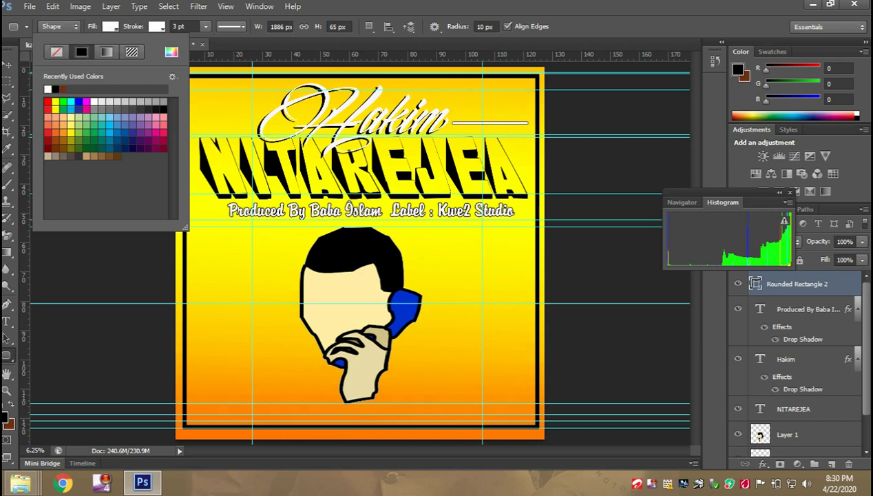
{"action": "left_click", "coordinate": [157, 26]}
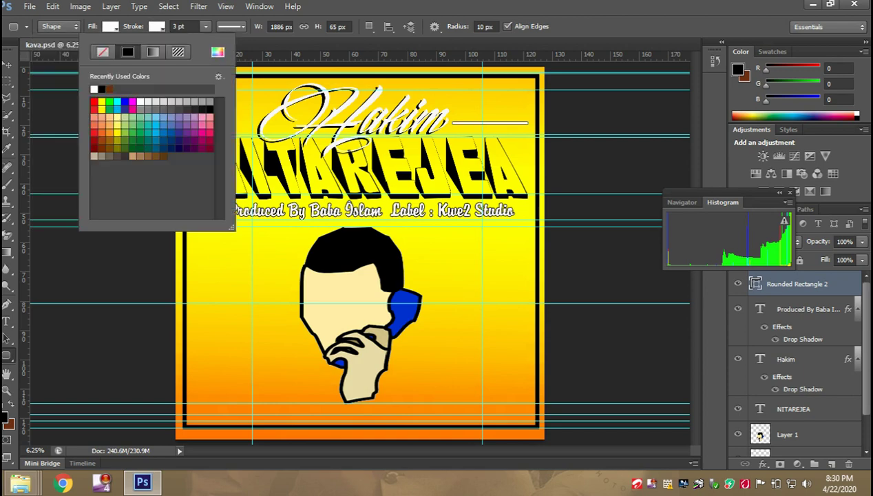
{"action": "left_click", "coordinate": [102, 51]}
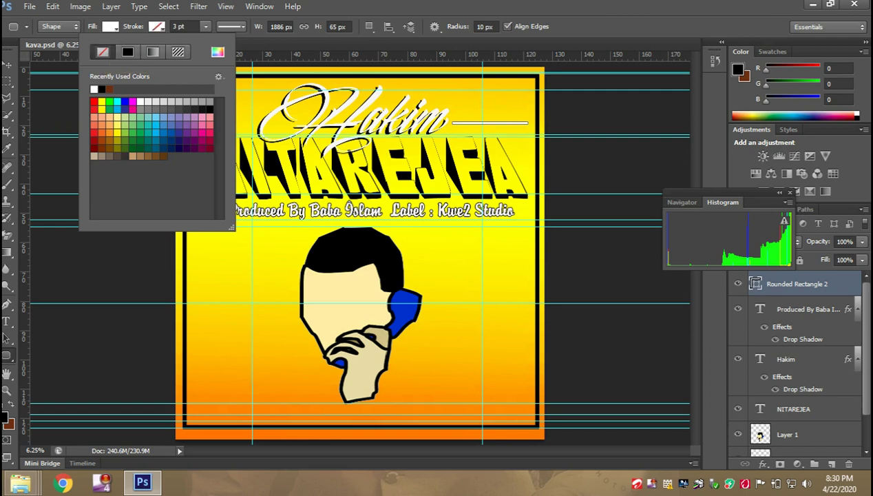
{"action": "key", "text": "v"}
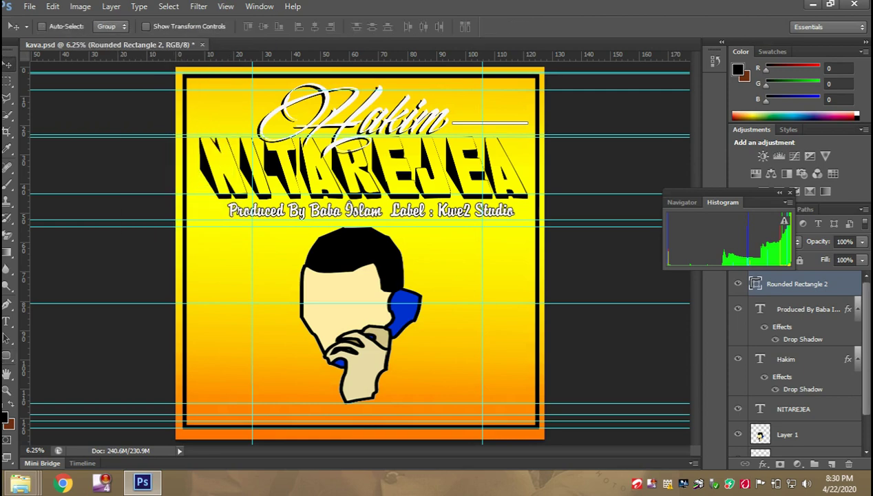
Shift the white bar slightly left to meet the script title and place its layer directly beneath the title layer.
{"action": "left_click_drag", "start_coordinate": [500, 123], "coordinate": [496, 122]}
{"action": "left_click_drag", "start_coordinate": [508, 90], "coordinate": [505, 91]}
{"action": "left_click_drag", "start_coordinate": [791, 283], "coordinate": [791, 386]}
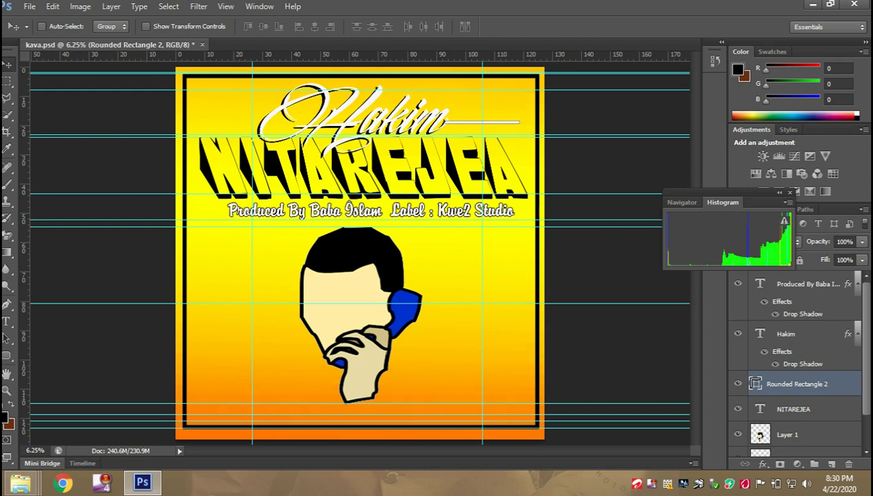
Set the white bar's stroke width to 0 pt.
{"action": "double_click", "coordinate": [841, 383]}
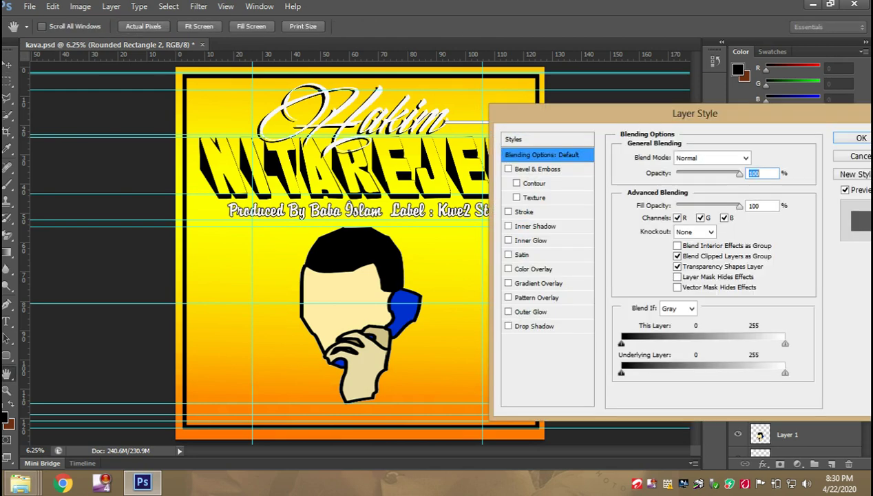
{"action": "left_click", "coordinate": [853, 138]}
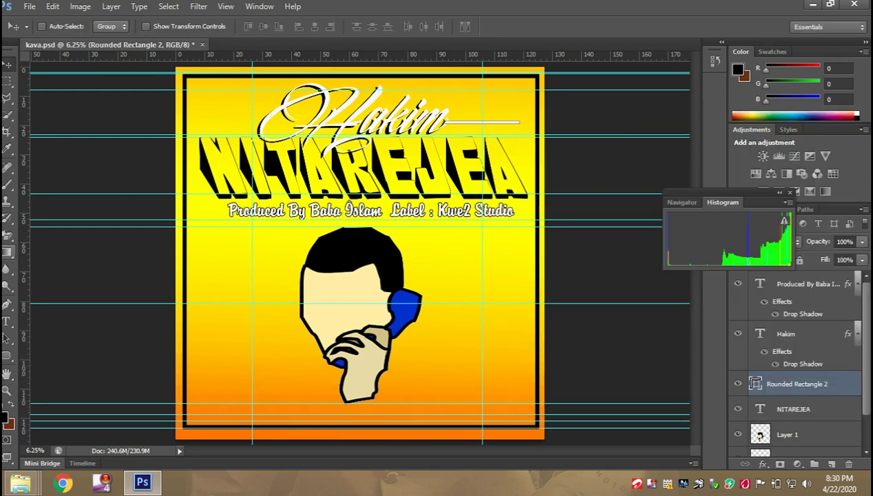
{"action": "left_click", "coordinate": [8, 353]}
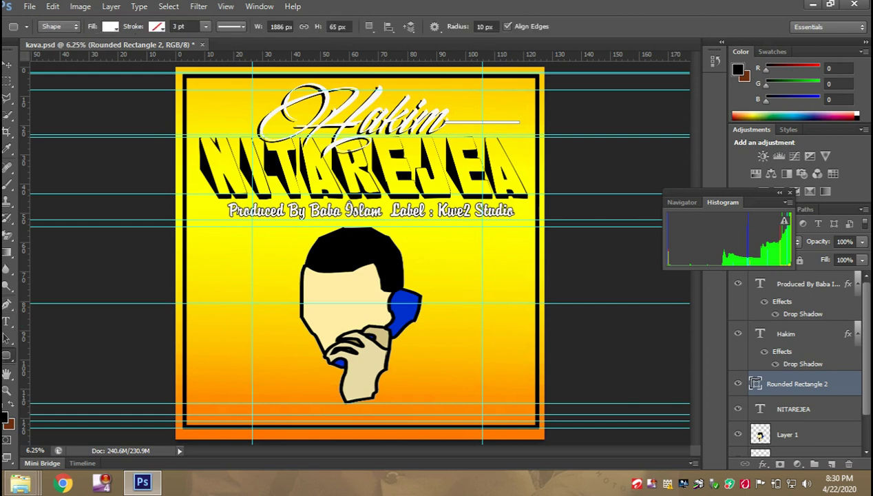
{"action": "left_click", "coordinate": [205, 26]}
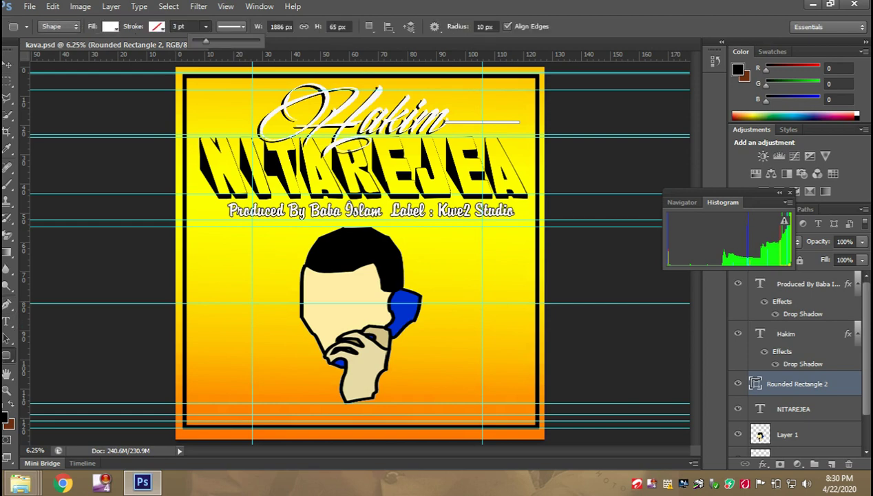
{"action": "left_click_drag", "start_coordinate": [205, 41], "coordinate": [194, 42]}
Move the white bar down and left to sit just above NITAREJEA, and save the document.
{"action": "key", "text": "v"}
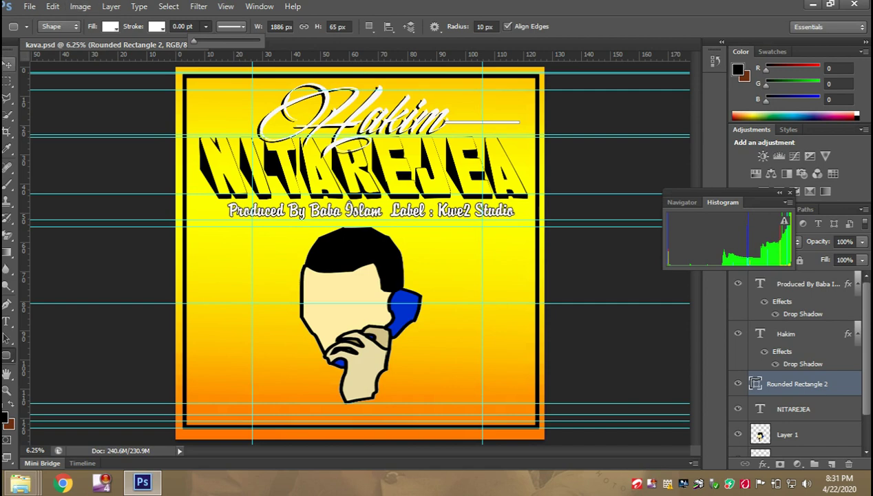
{"action": "key", "text": "ctrl+h"}
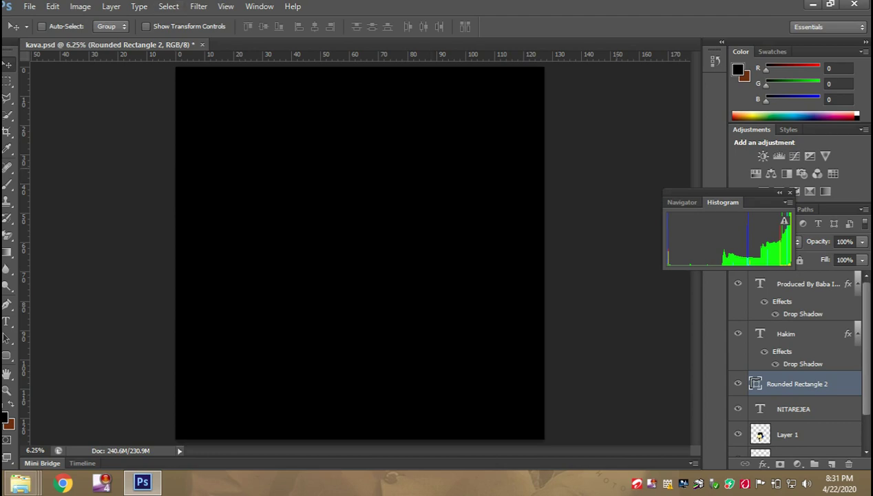
{"action": "key", "text": "ctrl+s"}
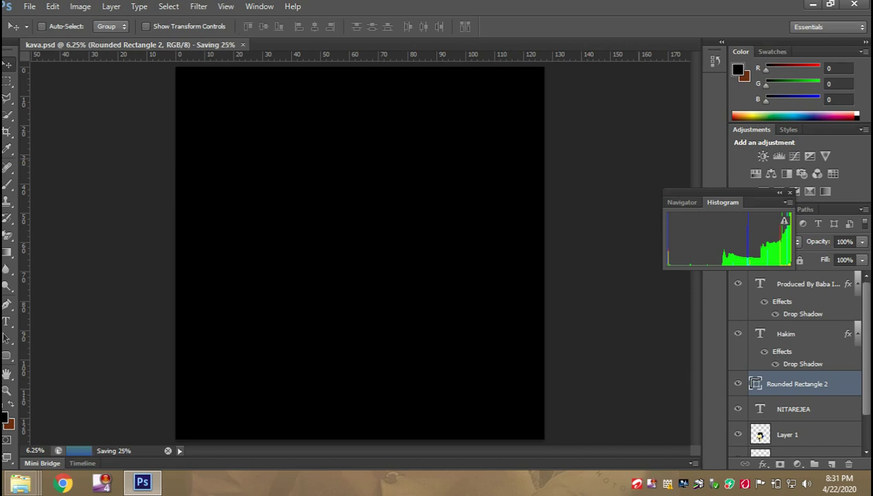
Duplicate the white bar and place the copy left of the script title, shortened to end at its first letter.
{"action": "key", "text": "ctrl+j"}
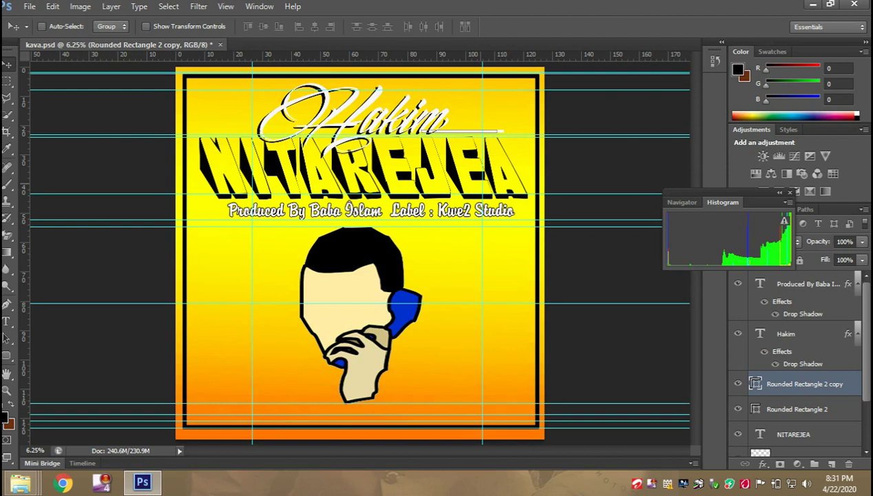
{"action": "left_click_drag", "start_coordinate": [473, 131], "coordinate": [270, 108]}
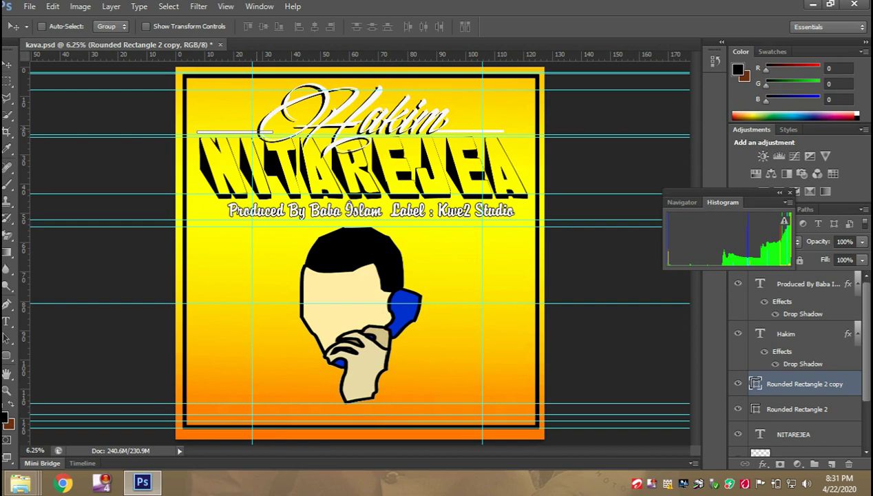
{"action": "key", "text": "ctrl+t"}
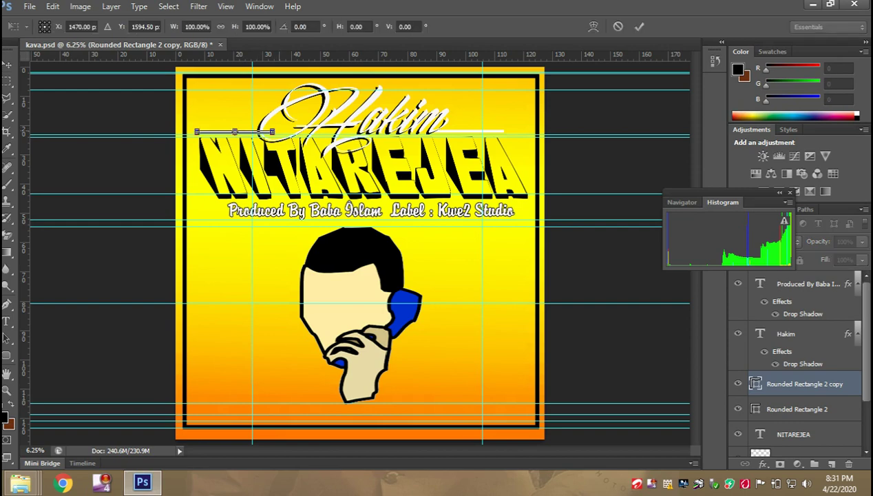
{"action": "left_click_drag", "start_coordinate": [272, 132], "coordinate": [261, 132]}
{"action": "key", "text": "Return"}
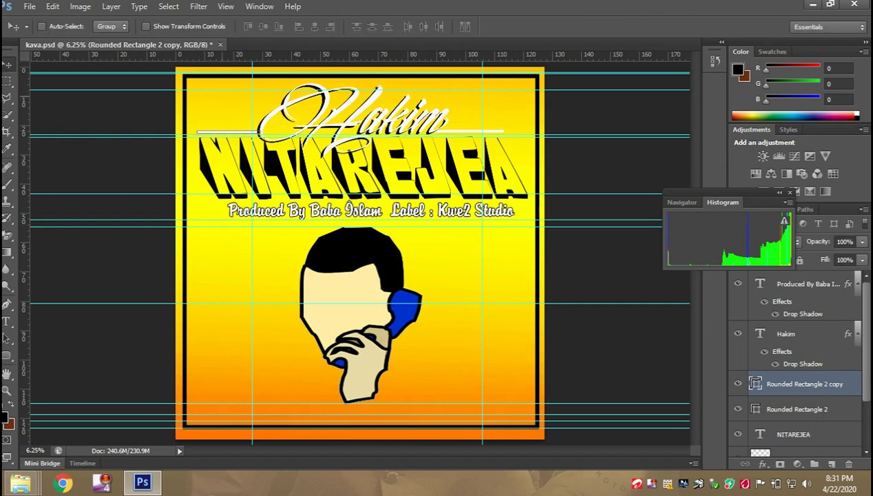
Nudge the script title slightly to the right between the two white bars.
{"action": "key", "text": "m"}
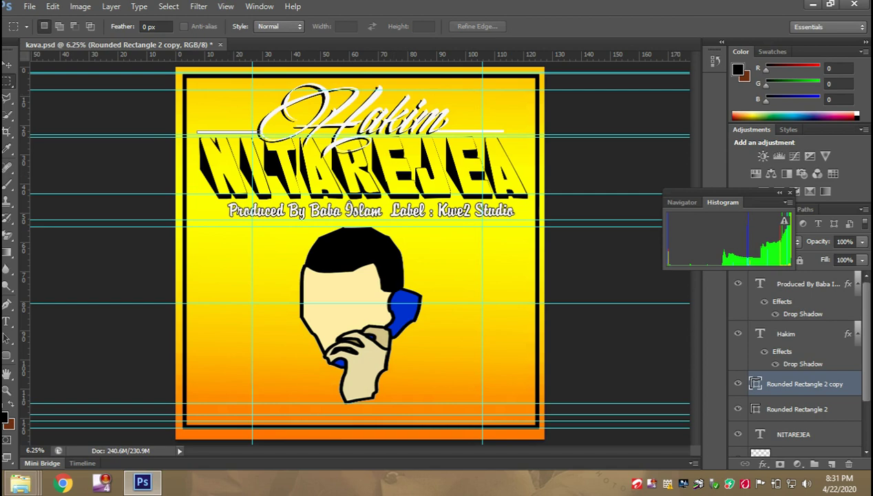
{"action": "left_click", "coordinate": [798, 333]}
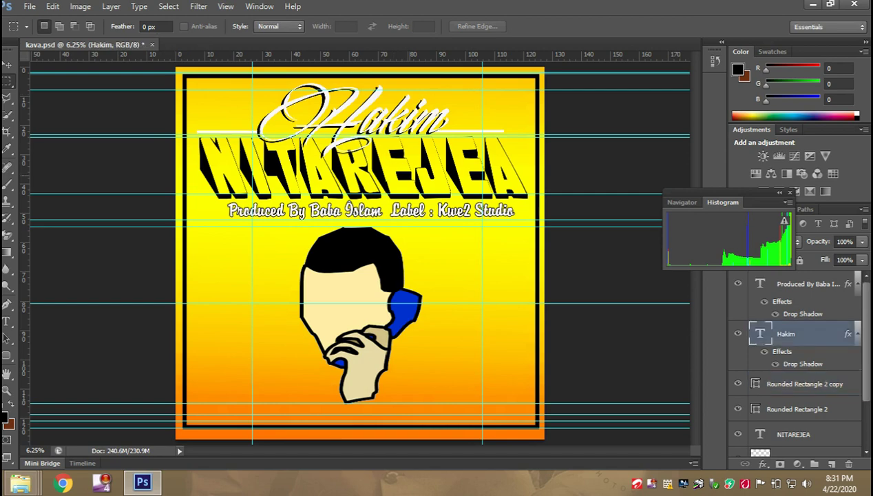
{"action": "key", "text": "v"}
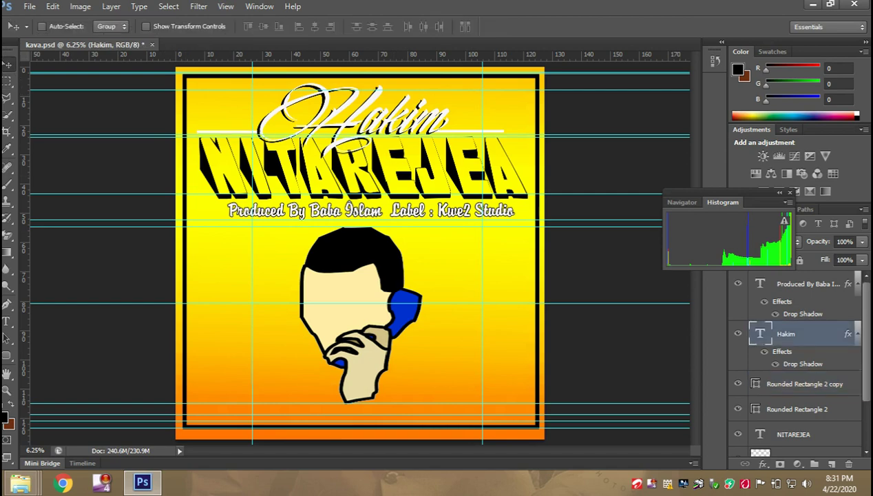
{"action": "key", "text": "Right"}
{"action": "key", "text": "Right"}
{"action": "key", "text": "Right"}
{"action": "key", "text": "Right"}
{"action": "key", "text": "Right"}
{"action": "key", "text": "Right"}
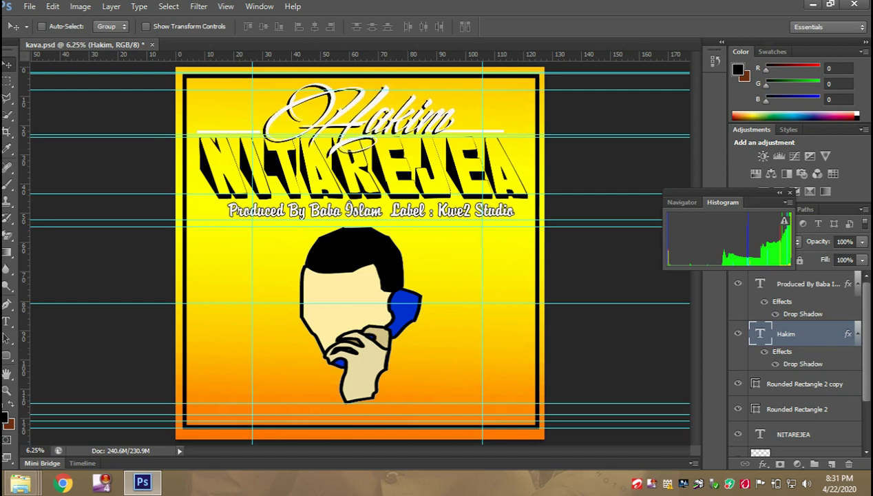
Stretch the left white bar to about 107.6% width so it reaches the script title, and save the document.
{"action": "left_click", "coordinate": [804, 384]}
{"action": "key", "text": "ctrl+t"}
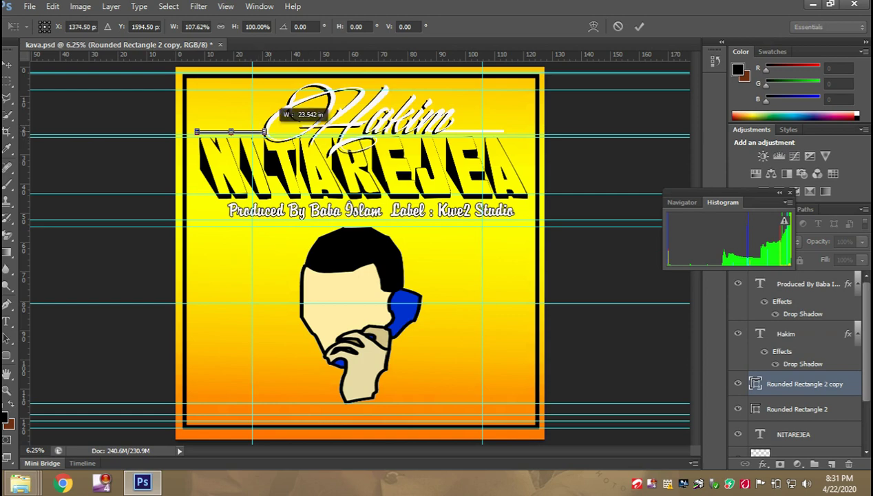
{"action": "key", "text": "Return"}
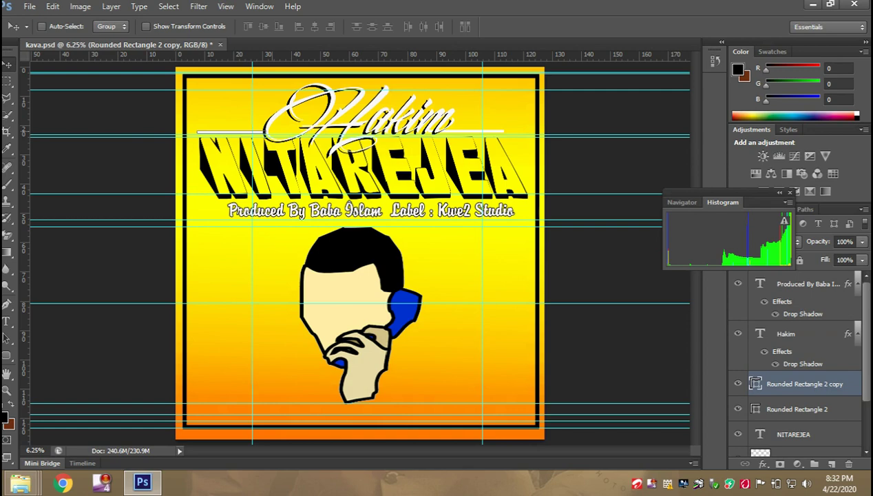
{"action": "key", "text": "ctrl+s"}
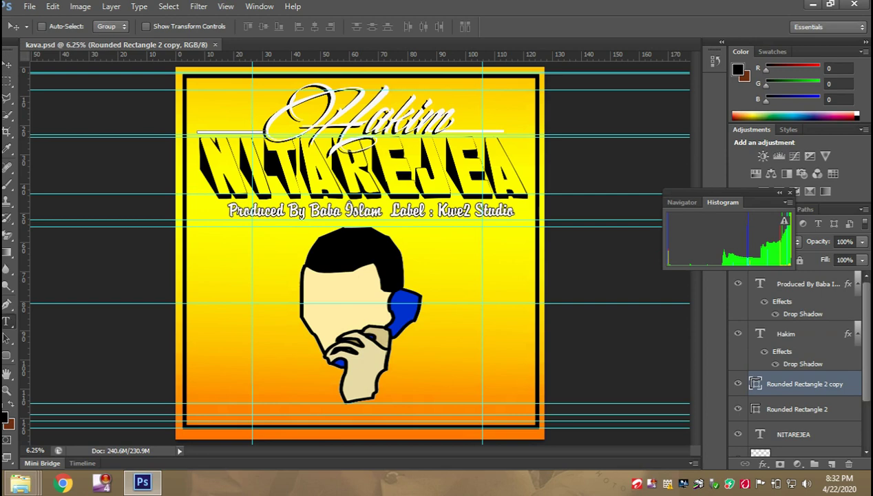
Add a new layer above all others and place an "Arts By" credit line with the artist's name at the artwork's lower left.
{"action": "key", "text": "t"}
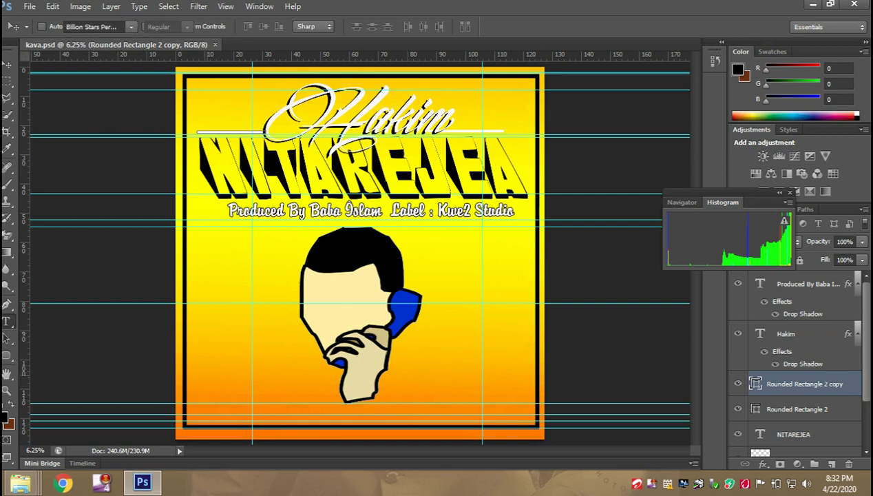
{"action": "left_click", "coordinate": [831, 464]}
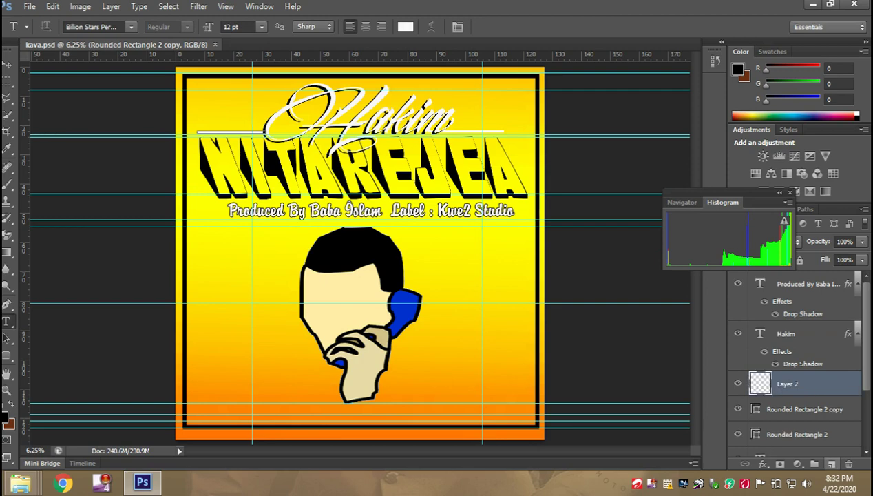
{"action": "left_click_drag", "start_coordinate": [759, 383], "coordinate": [759, 276]}
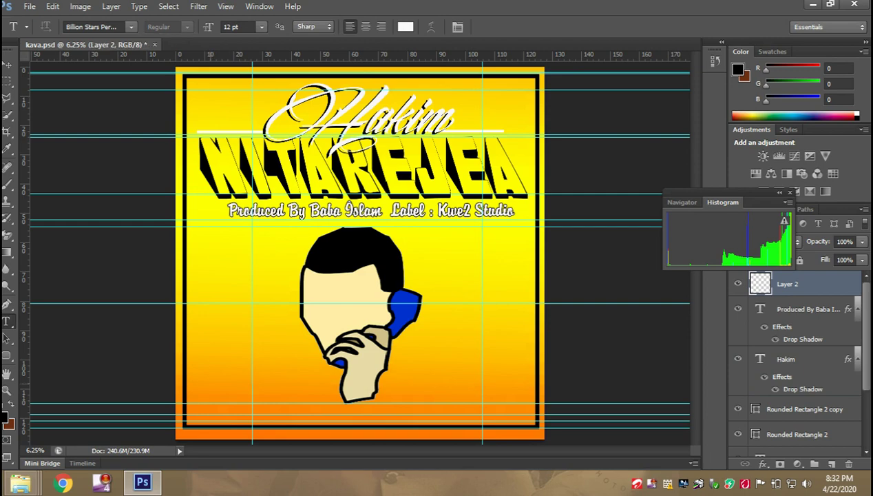
{"action": "left_click", "coordinate": [210, 383]}
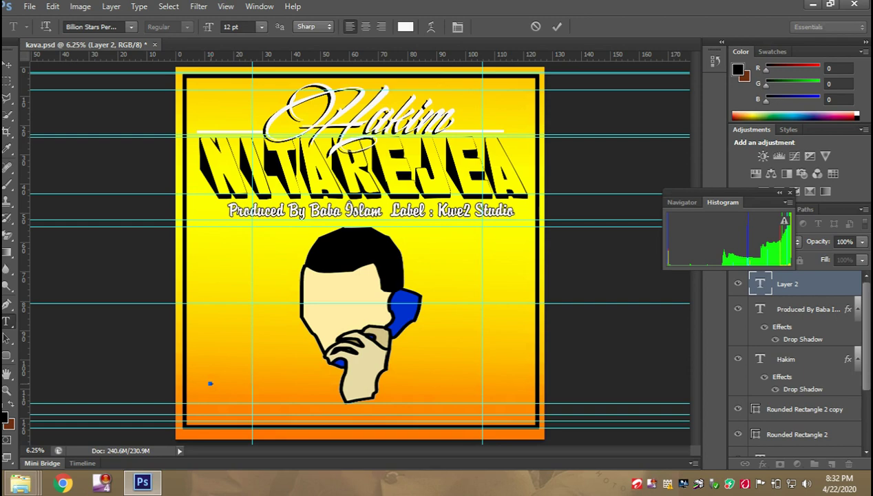
{"action": "left_click_drag", "start_coordinate": [210, 383], "coordinate": [336, 389]}
{"action": "key", "text": "ctrl+v"}
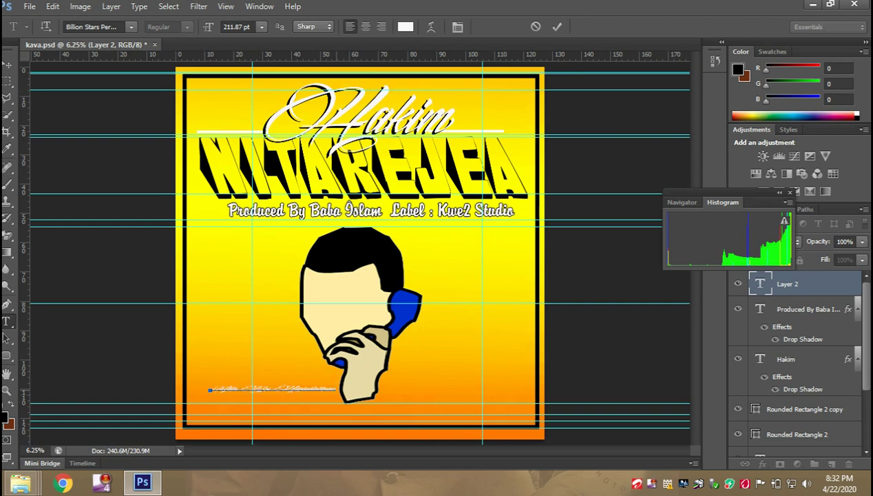
Try the Arrus BT font on the whole "Arts By" credit line.
{"action": "key", "text": "ctrl+a"}
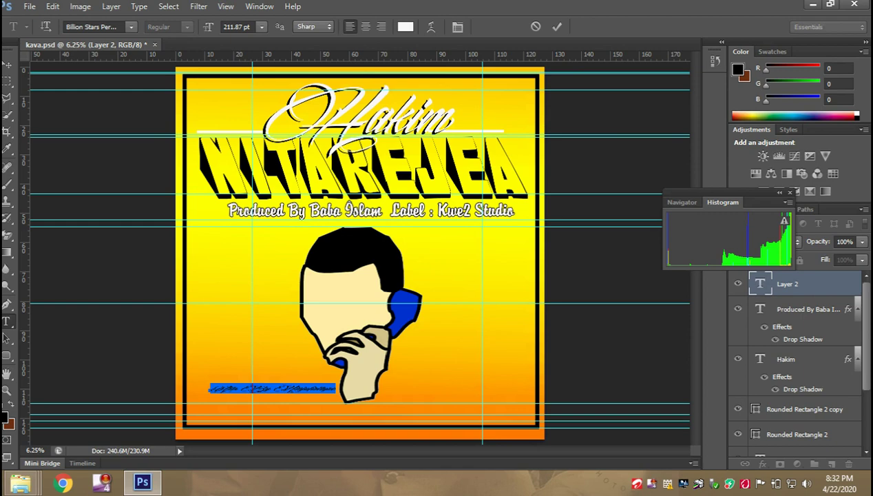
{"action": "left_click", "coordinate": [131, 27]}
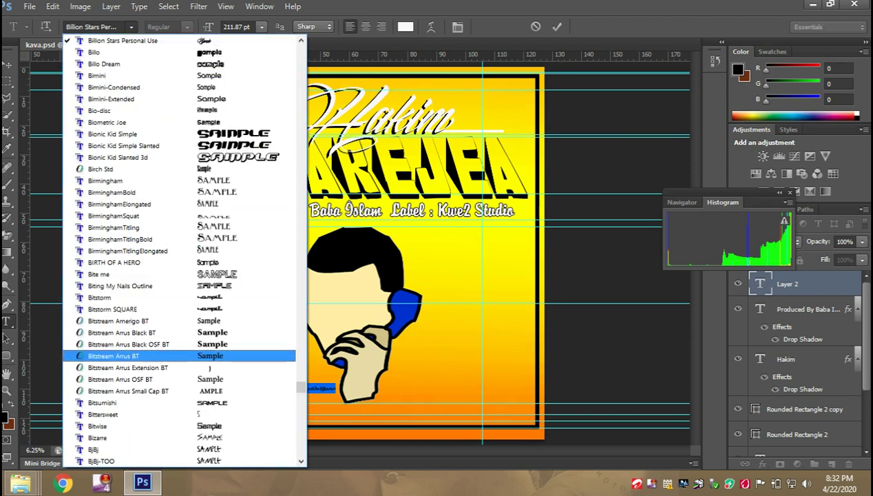
{"action": "key", "text": "Return"}
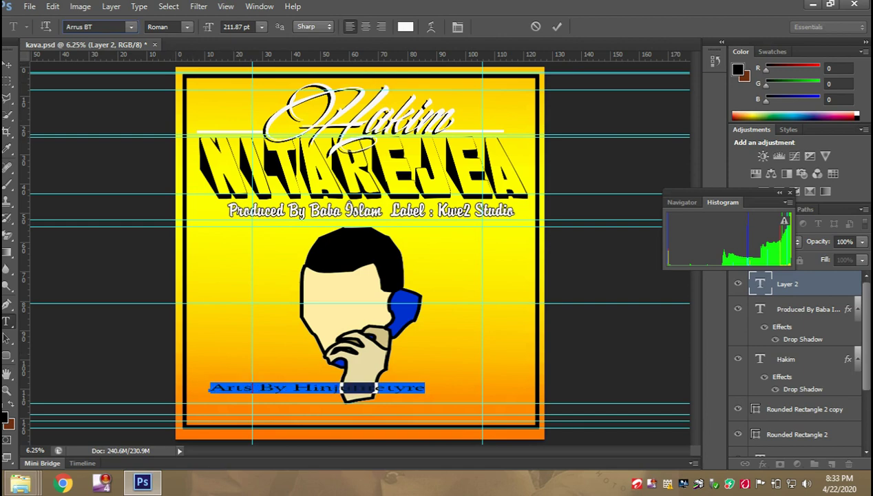
Set the font of the whole "Arts By" credit line to Adore.
{"action": "left_click", "coordinate": [130, 26]}
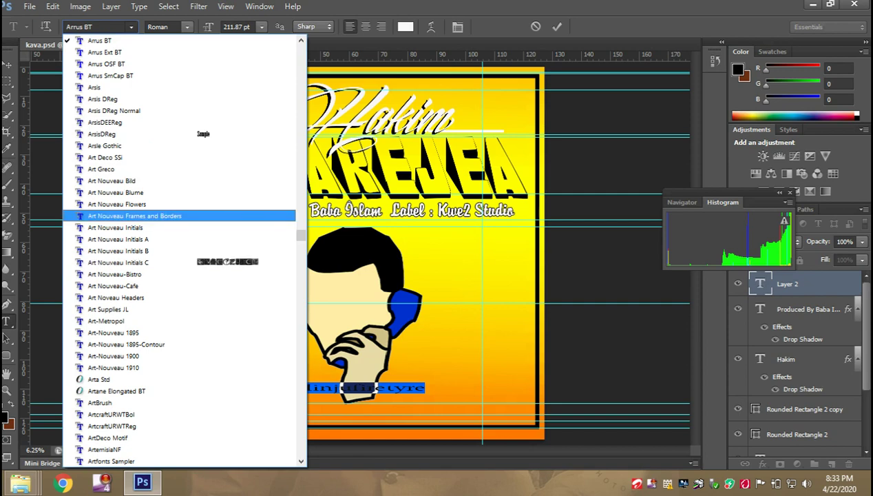
{"action": "key", "text": "Up"}
{"action": "key", "text": "Up"}
{"action": "key", "text": "Down"}
{"action": "key", "text": "Down"}
{"action": "key", "text": "Down"}
{"action": "key", "text": "Down"}
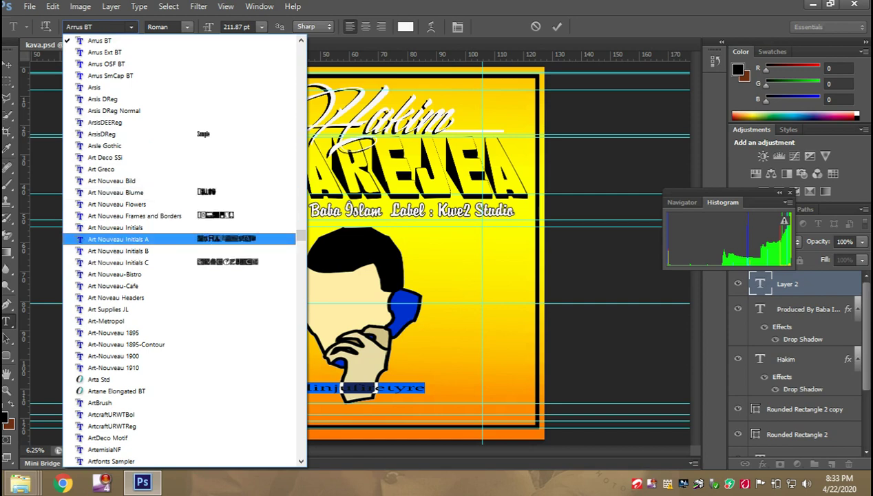
{"action": "scroll", "coordinate": [185, 248], "scroll_direction": "up", "scroll_amount": 10}
{"action": "scroll", "coordinate": [184, 250], "scroll_direction": "up", "scroll_amount": 10}
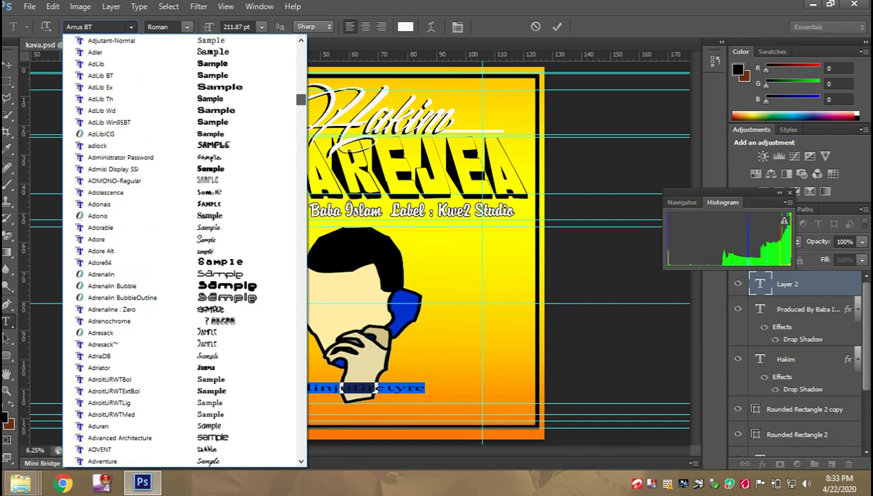
{"action": "key", "text": "Return"}
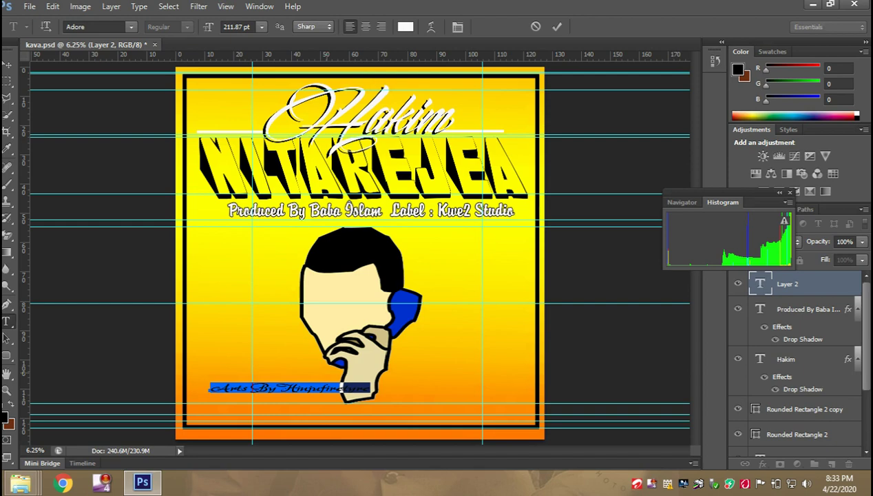
Try the Aspirin-Refill Ir font on only the artist's name in the credit line.
{"action": "left_click", "coordinate": [370, 387]}
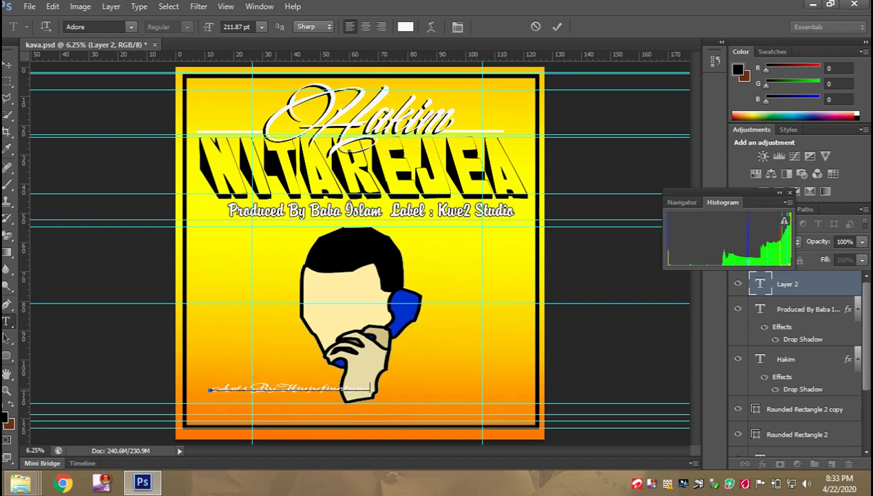
{"action": "left_click_drag", "start_coordinate": [280, 387], "coordinate": [427, 388]}
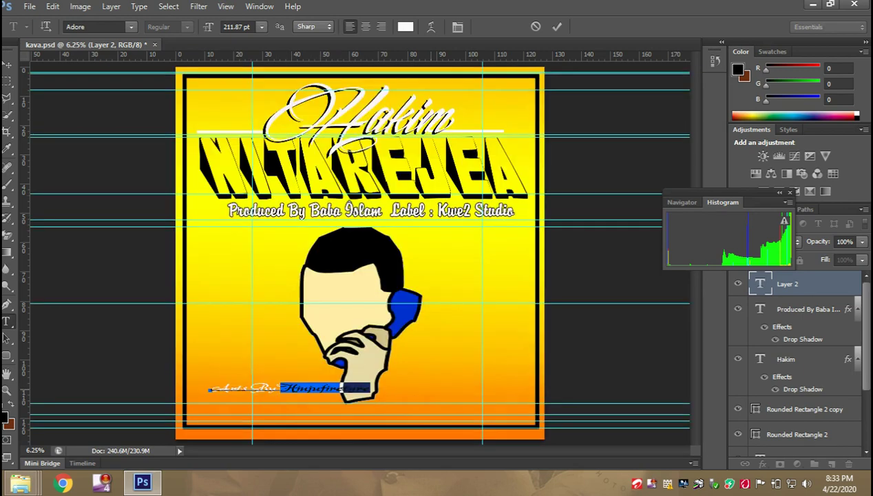
{"action": "left_click", "coordinate": [131, 27]}
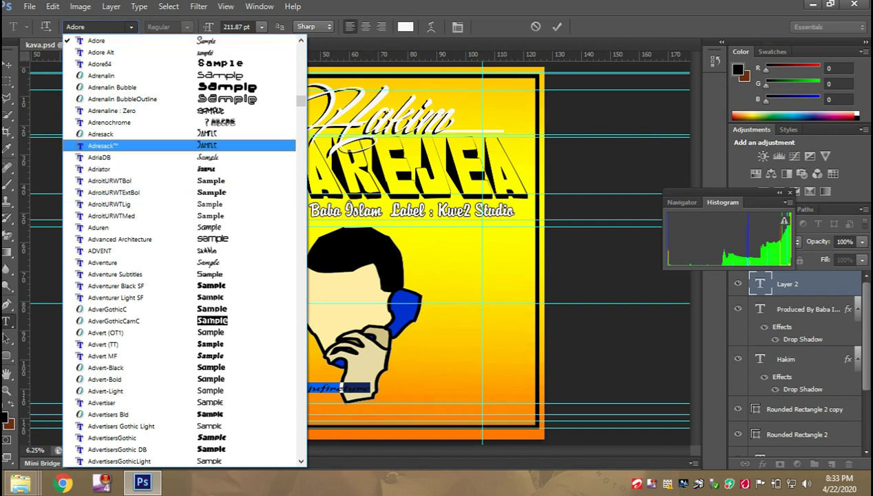
{"action": "scroll", "coordinate": [179, 248], "scroll_direction": "up", "scroll_amount": 10}
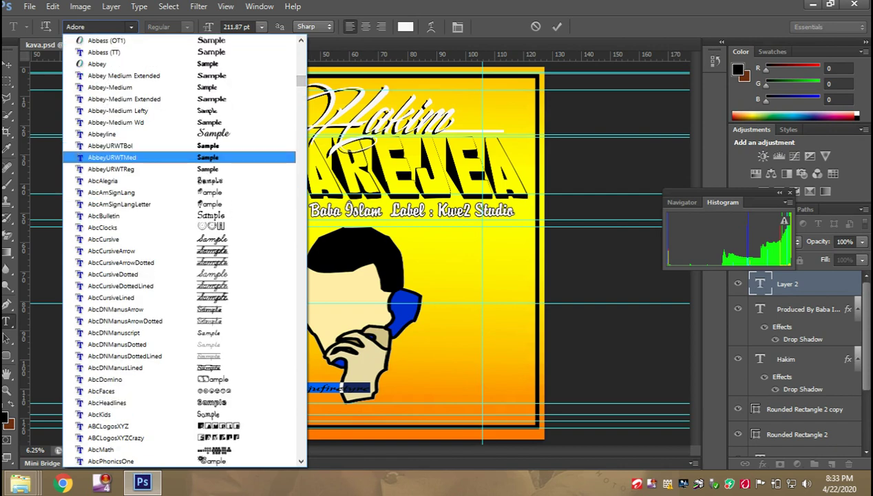
{"action": "scroll", "coordinate": [124, 76], "scroll_direction": "up", "scroll_amount": 10}
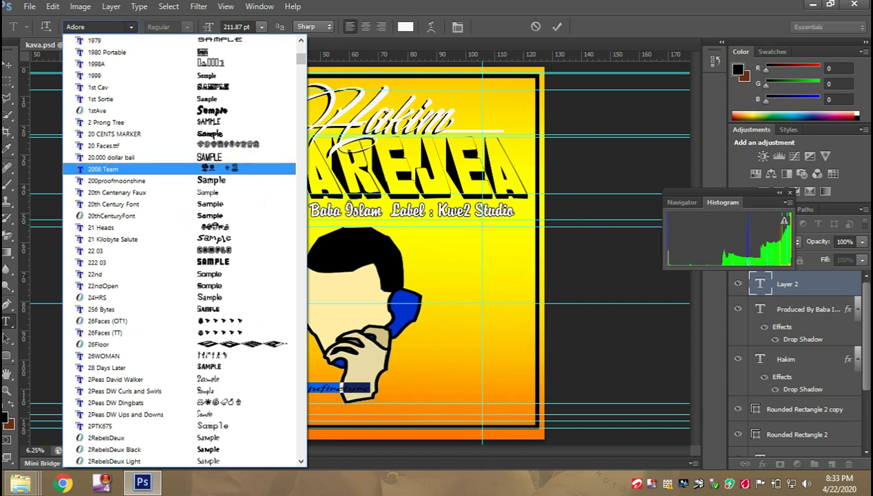
{"action": "scroll", "coordinate": [124, 169], "scroll_direction": "down", "scroll_amount": 15}
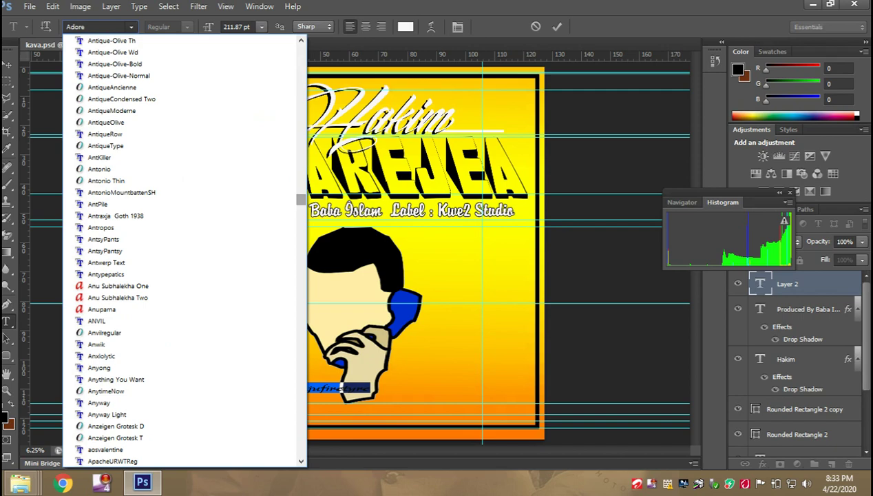
{"action": "scroll", "coordinate": [184, 250], "scroll_direction": "down", "scroll_amount": 15}
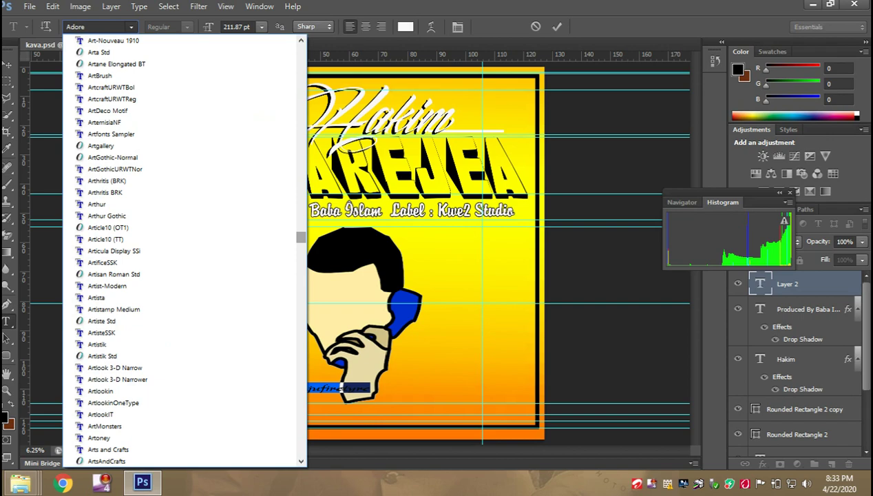
{"action": "scroll", "coordinate": [179, 248], "scroll_direction": "down", "scroll_amount": 15}
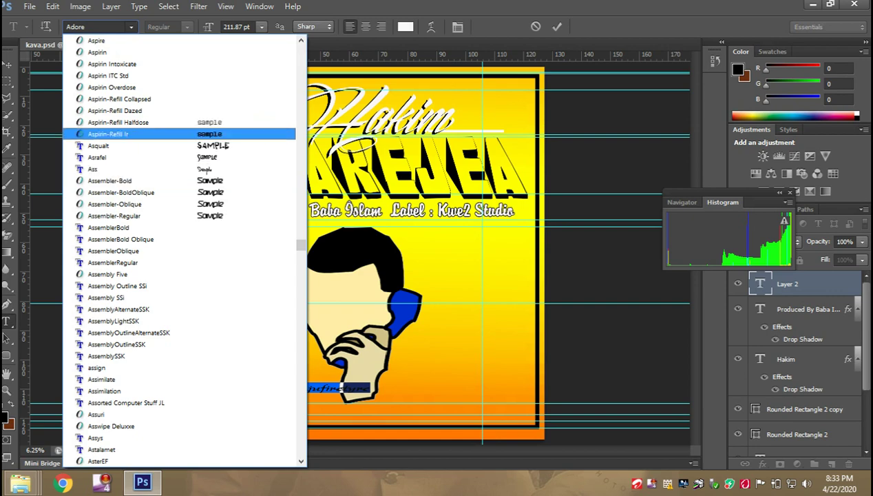
{"action": "left_click", "coordinate": [110, 134]}
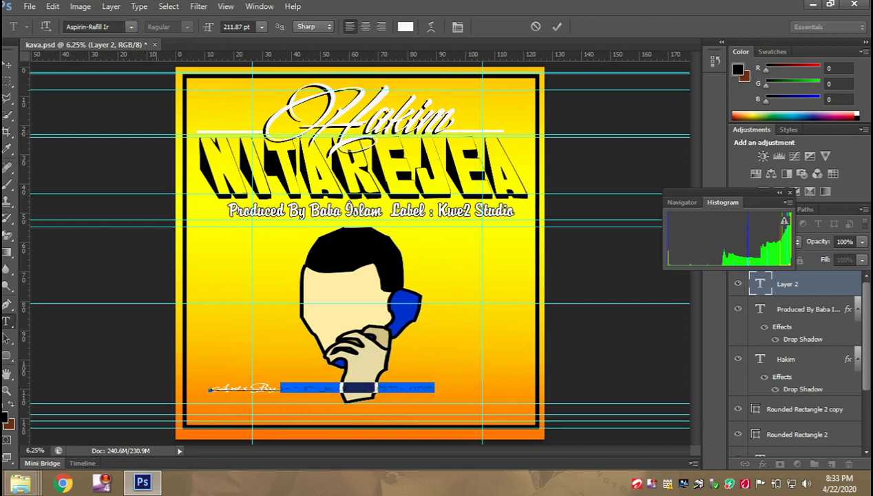
Set the font of the artist's name in the credit line to Assembly SSi, leaving "Arts By" in its script font.
{"action": "left_click", "coordinate": [130, 27]}
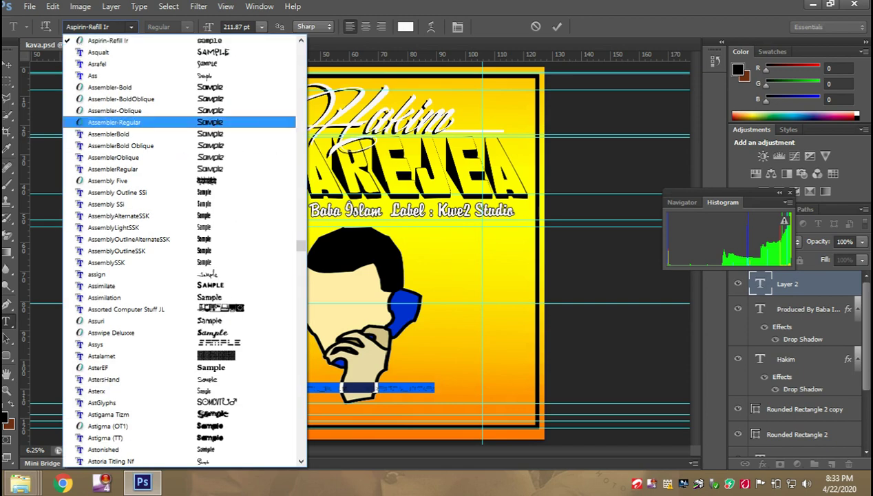
{"action": "key", "text": "Up"}
{"action": "key", "text": "Up"}
{"action": "key", "text": "Up"}
{"action": "key", "text": "Up"}
{"action": "key", "text": "Up"}
{"action": "key", "text": "Up"}
{"action": "key", "text": "Up"}
{"action": "key", "text": "Up"}
{"action": "key", "text": "Up"}
{"action": "key", "text": "Up"}
{"action": "key", "text": "Up"}
{"action": "key", "text": "Up"}
{"action": "key", "text": "Up"}
{"action": "key", "text": "Up"}
{"action": "key", "text": "Up"}
{"action": "key", "text": "Up"}
{"action": "key", "text": "Up"}
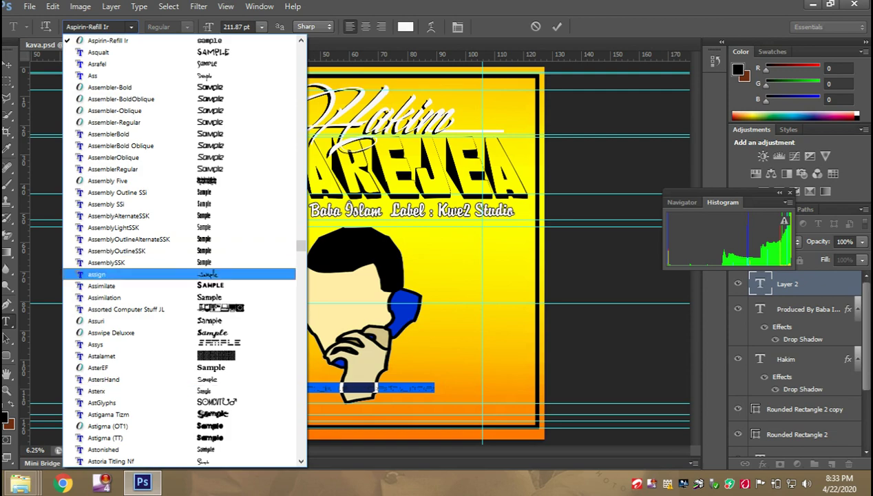
{"action": "key", "text": "Down"}
{"action": "key", "text": "Return"}
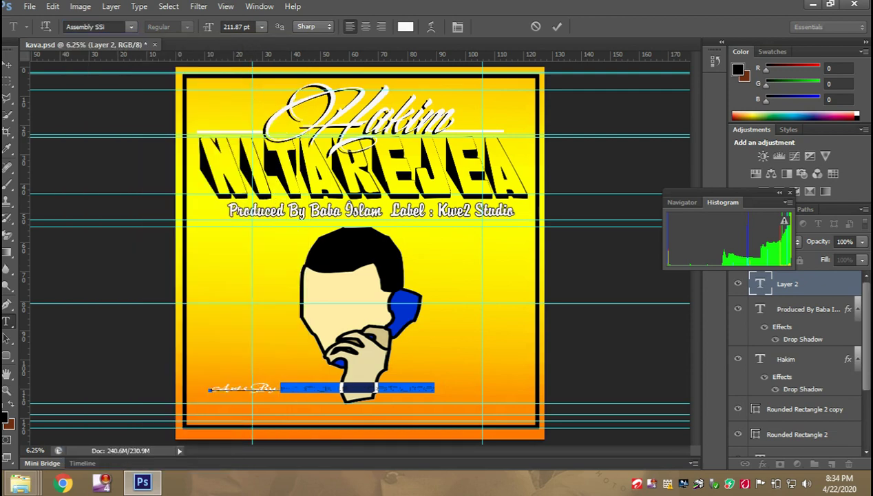
Commit the credit line text and move it right of the hand, ending just inside the artwork's right border.
{"action": "left_click_drag", "start_coordinate": [281, 388], "coordinate": [348, 388]}
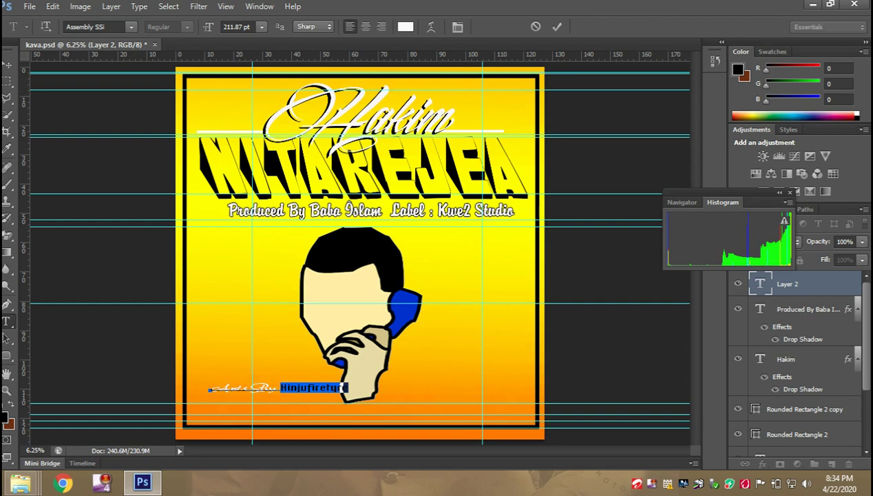
{"action": "left_click", "coordinate": [8, 64]}
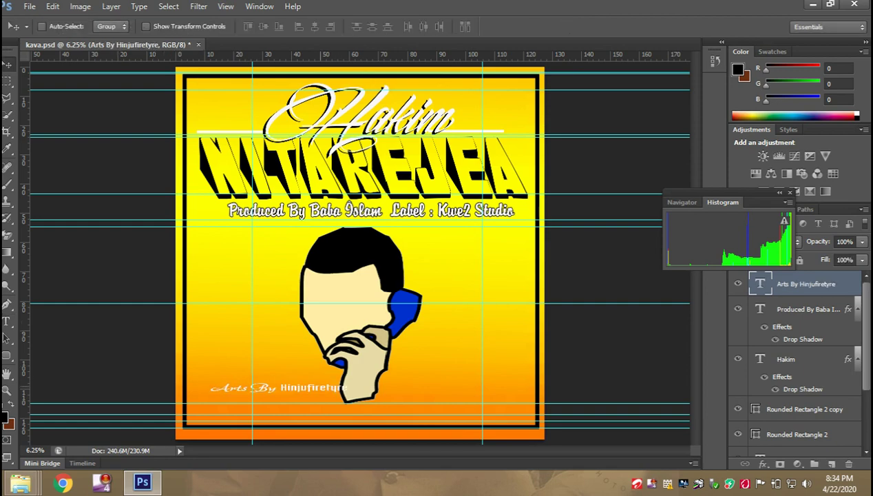
{"action": "left_click_drag", "start_coordinate": [329, 386], "coordinate": [514, 357]}
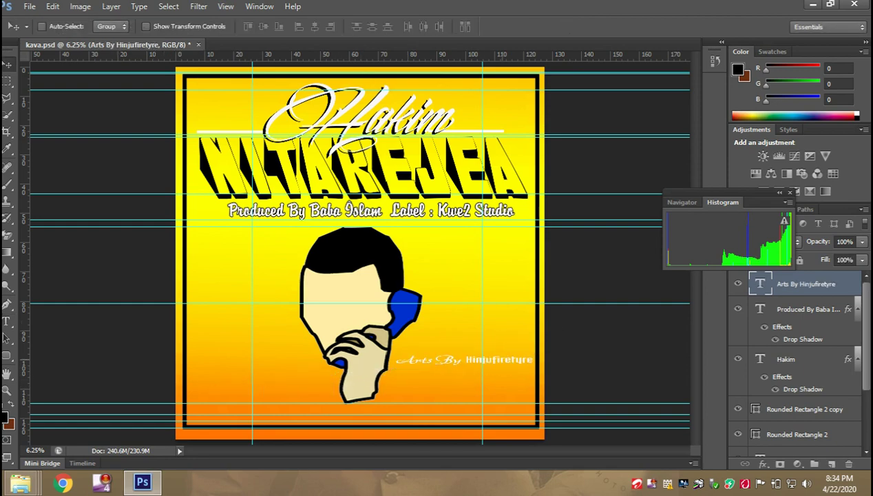